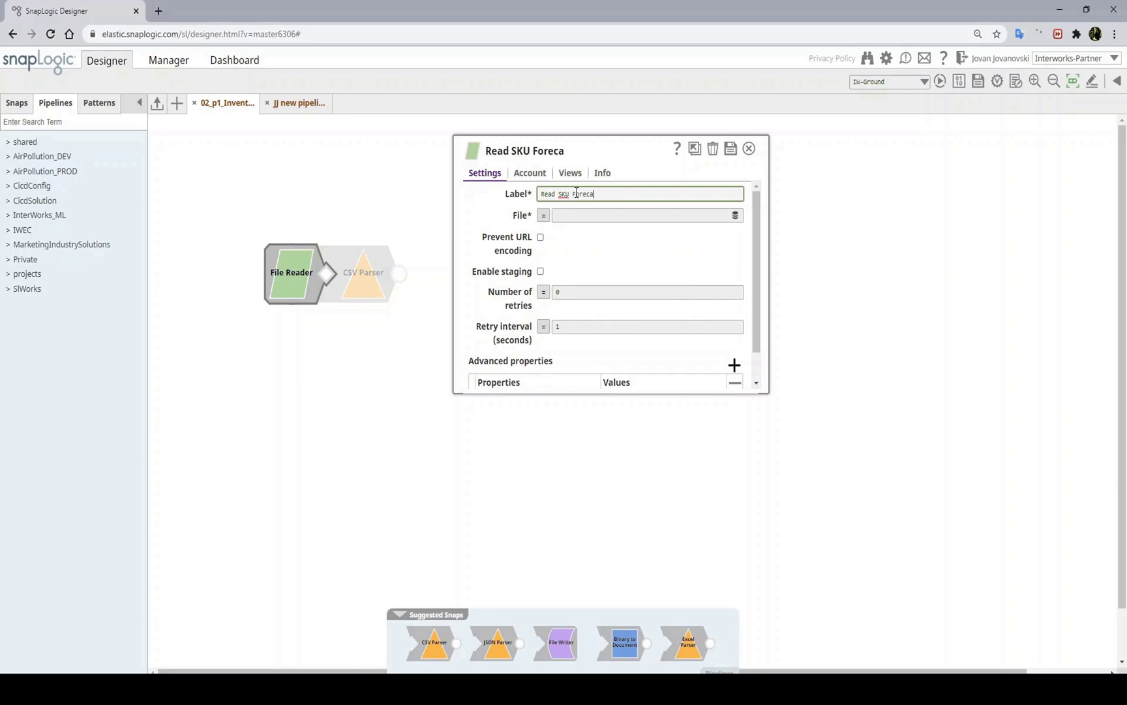
Step: Save the file reader snap's label as Read SKU Forecasts and close its settings without choosing a file
click(731, 149)
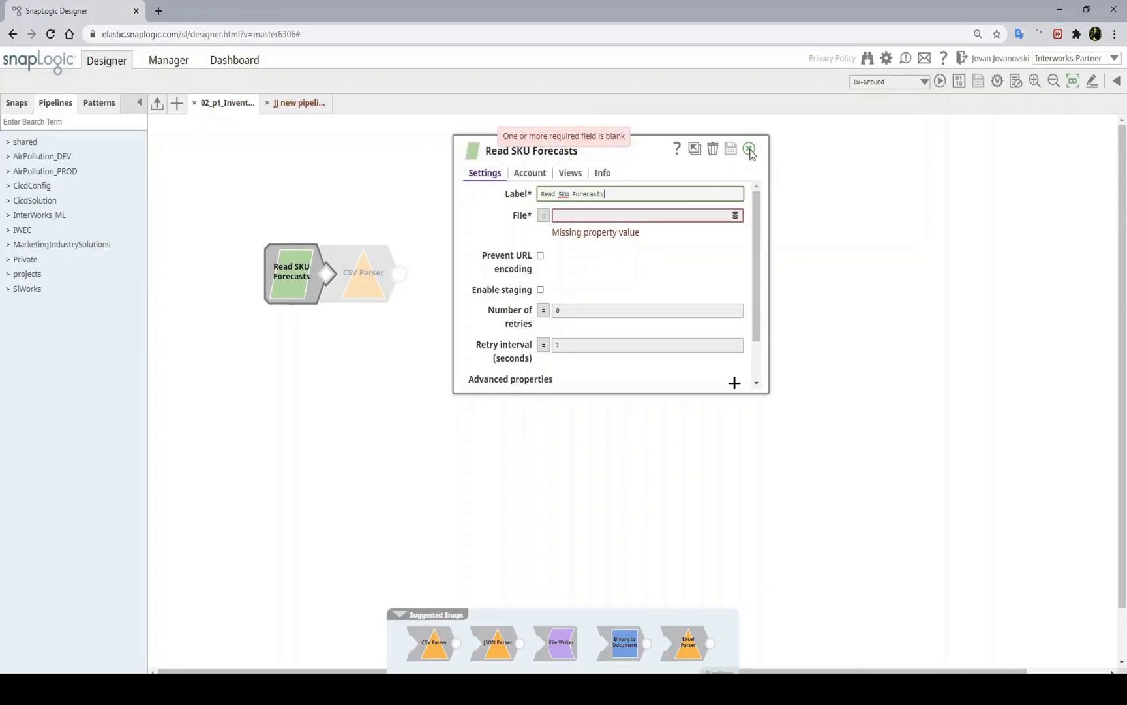
click(749, 149)
Step: Add an XML Parser snap after Read SKU Forecasts and label it Parse XML
click(18, 103)
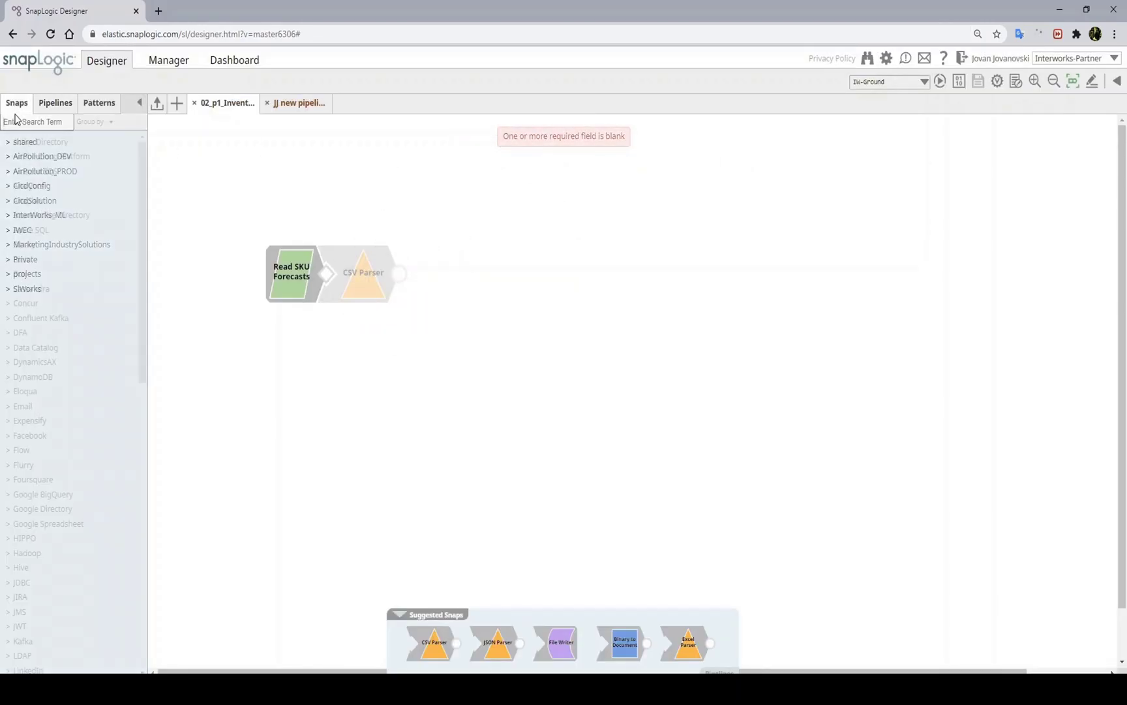
text(xml)
drag(49, 194, 354, 280)
click(355, 282)
double_click(547, 194)
key(Delete)
key(Delete)
key(End)
key(BackSpace)
text(XML)
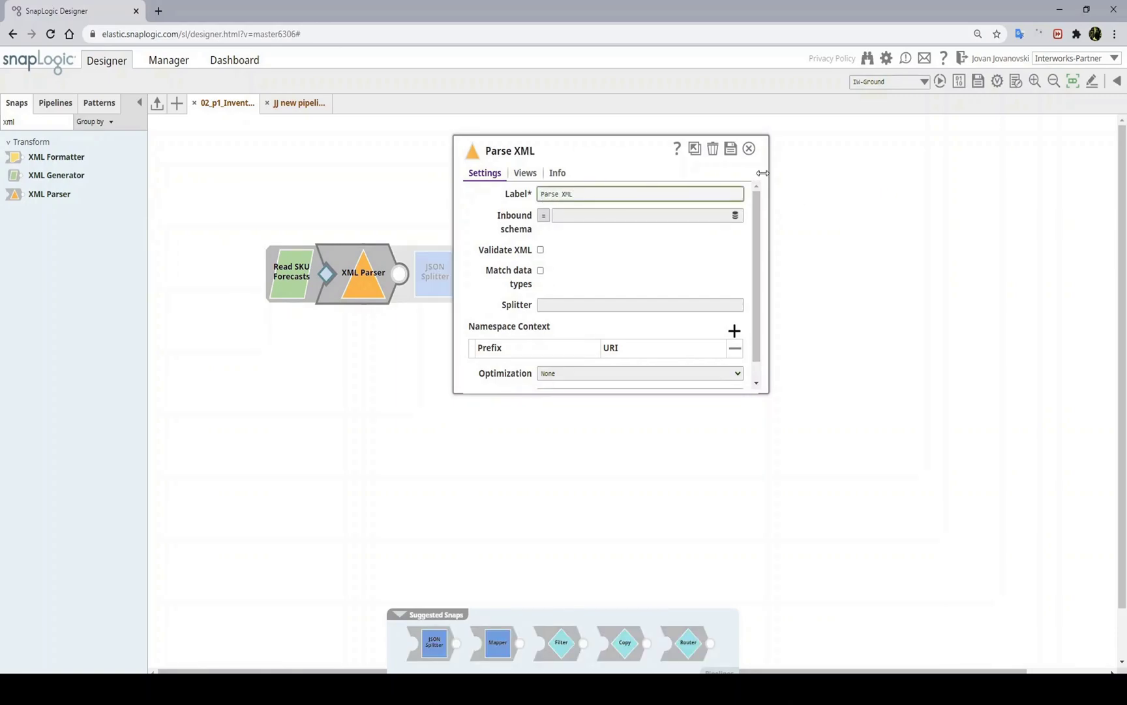
click(732, 146)
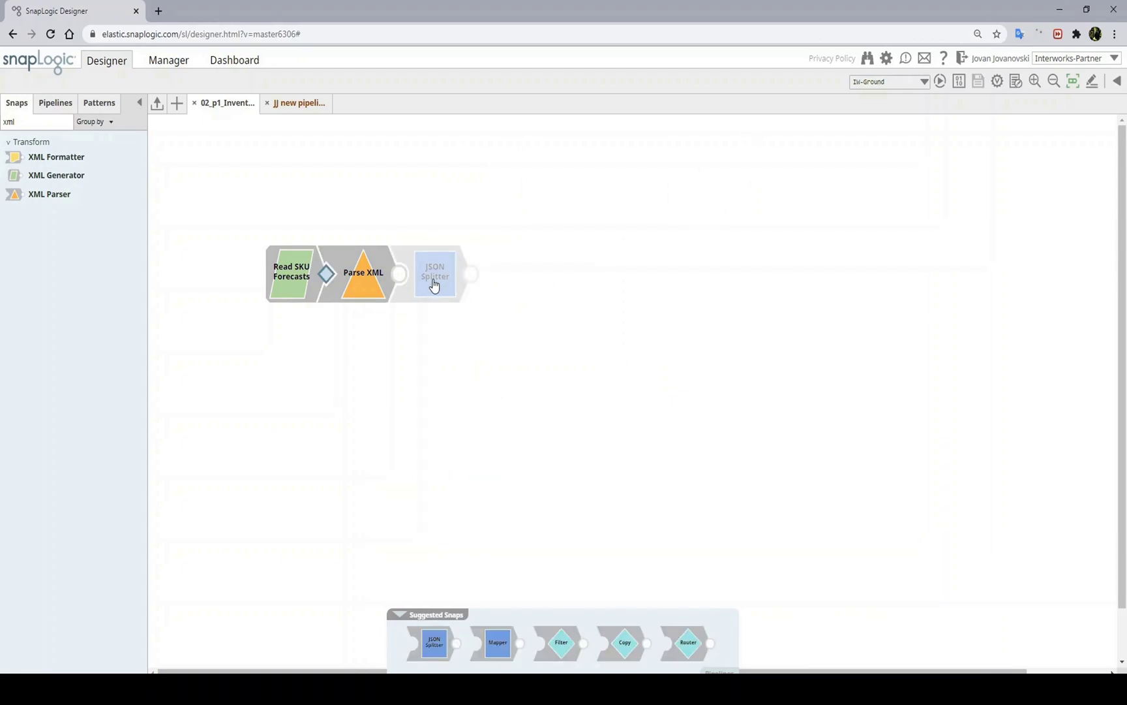
Step: Add the suggested JSON Splitter snap after Parse XML and label it Repeat each SKU Forecast
click(434, 285)
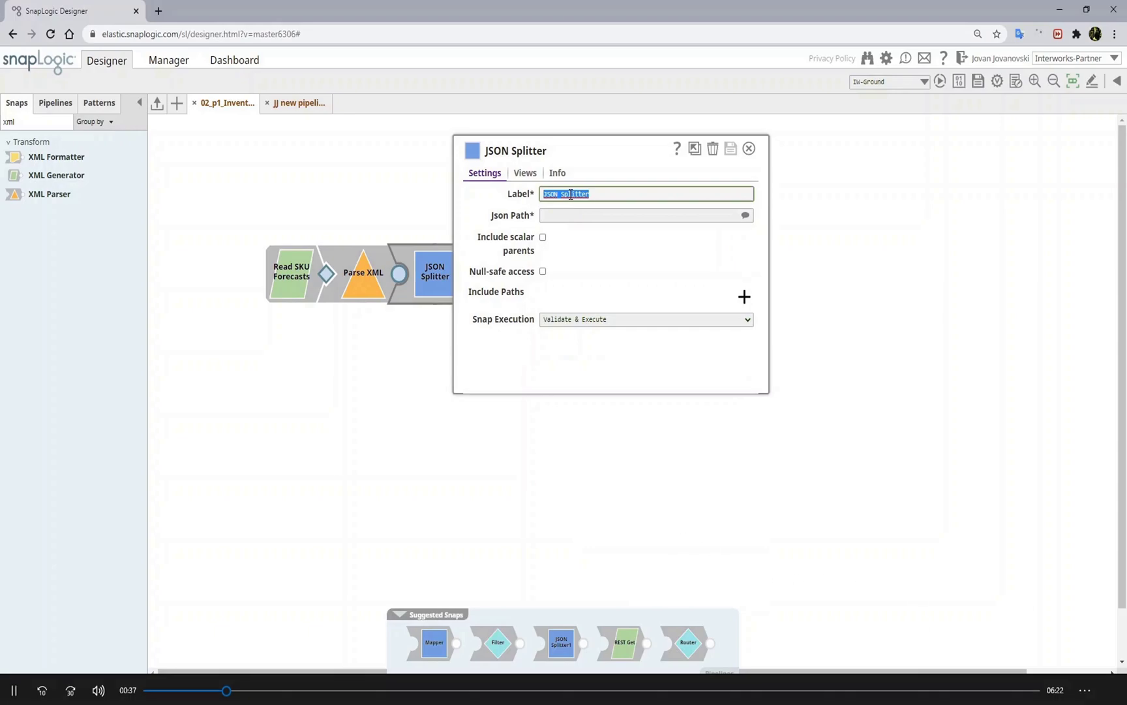
text(Repeat each SKU Forecast)
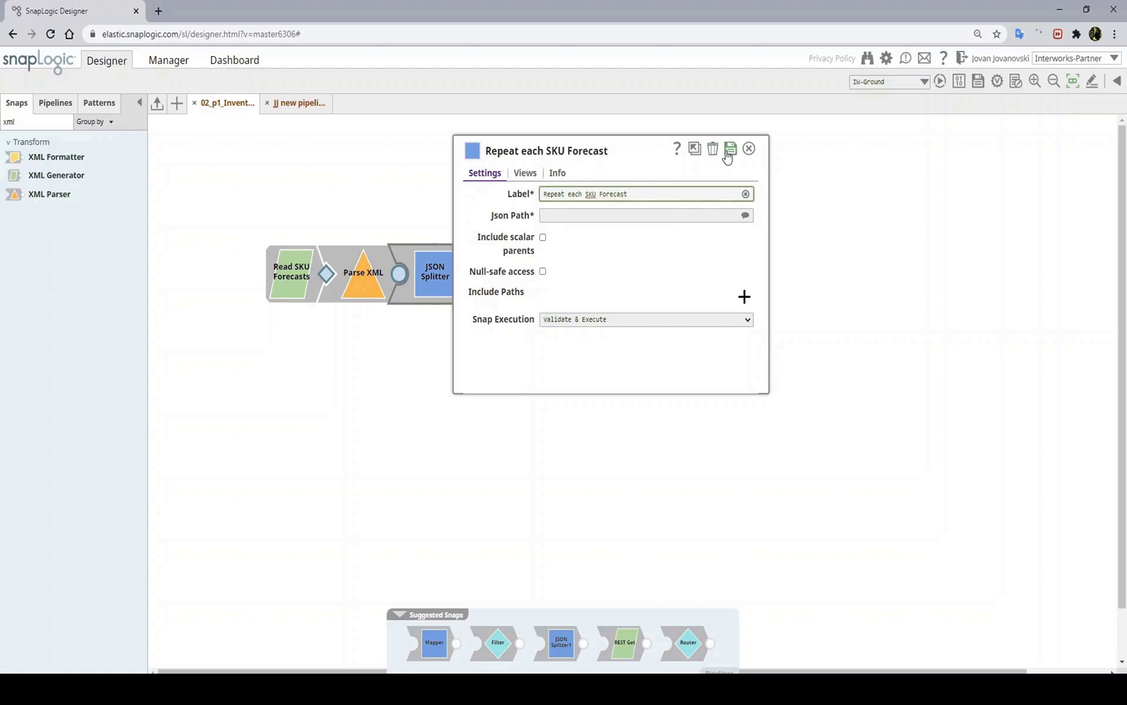
click(728, 152)
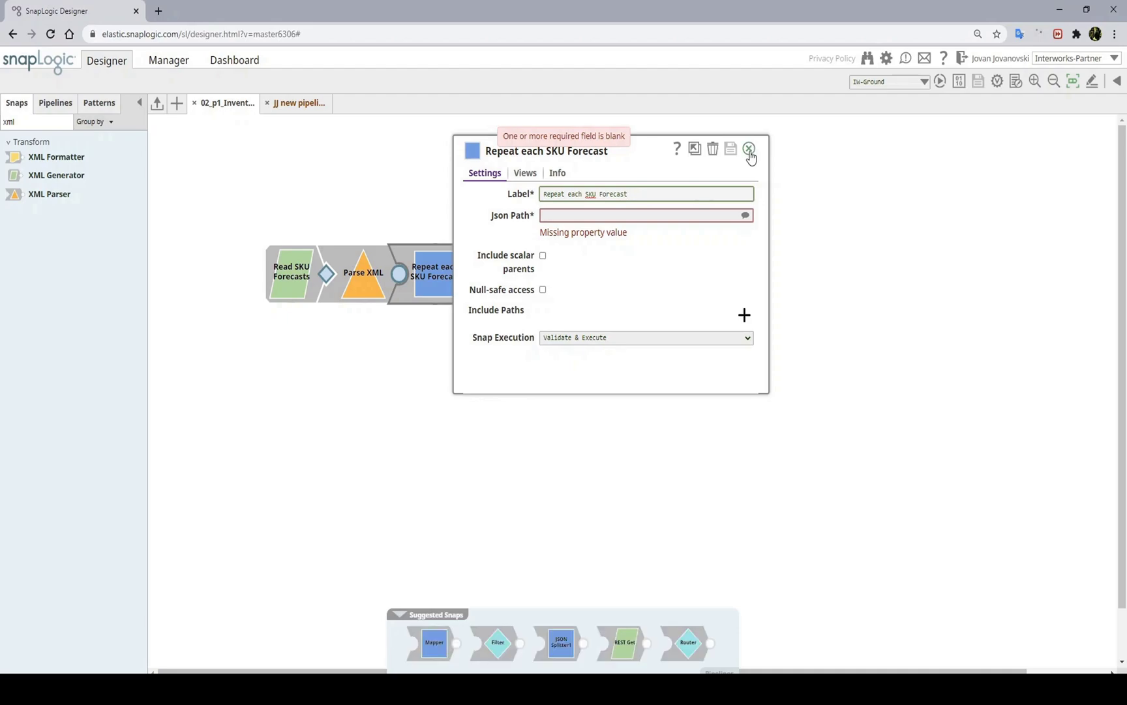
click(749, 150)
Step: Add a Pipeline Execute snap after the JSON splitter and label it Apply Approval Rules
double_click(27, 124)
text(pipeline)
drag(54, 156, 509, 275)
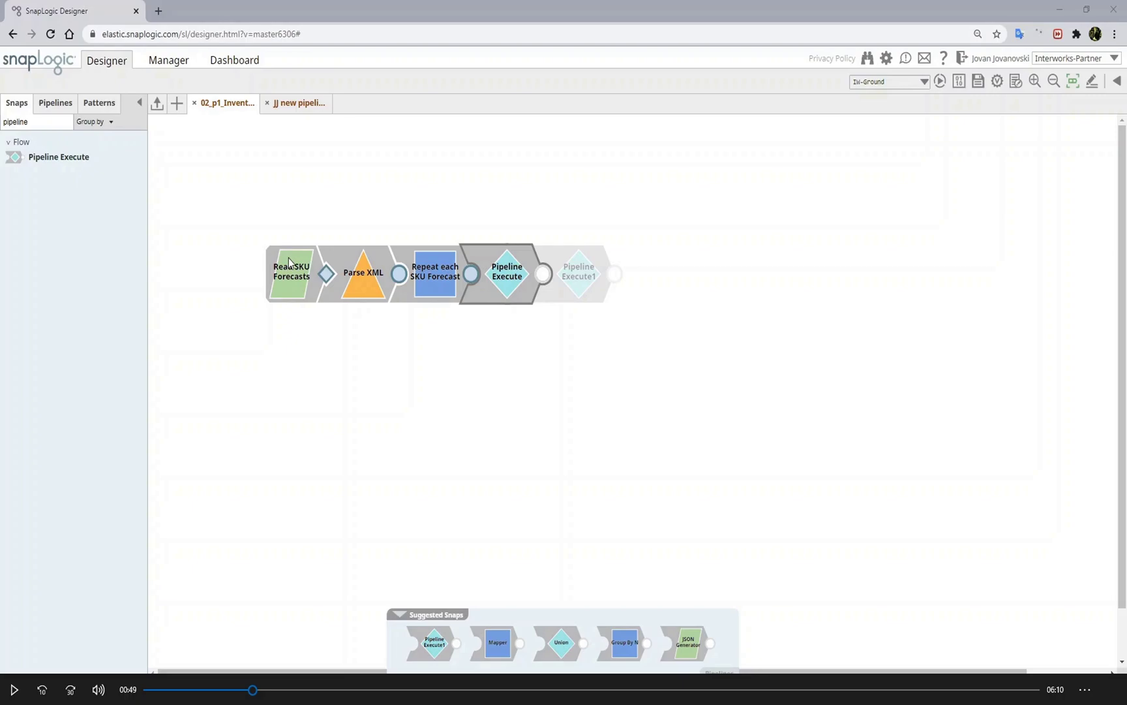
click(506, 291)
triple_click(601, 195)
text(Apply Approval Rules)
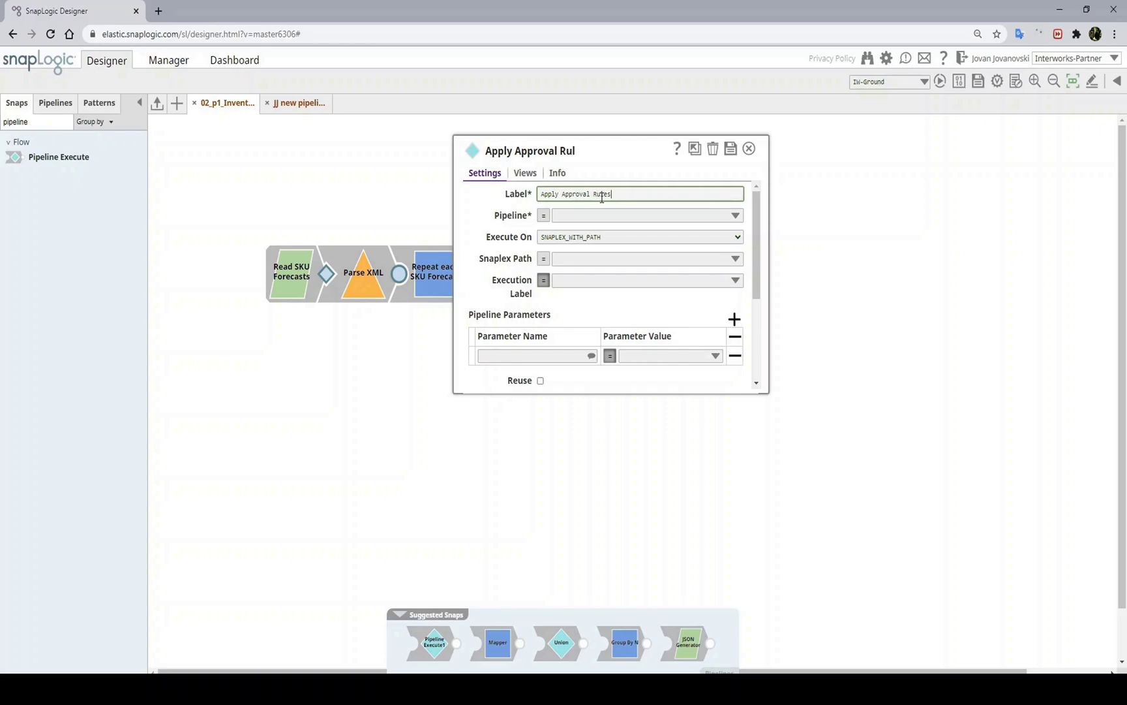
Step: Set the snap's pipeline to 02_p1_ApplyApprovalRules, copying that name before saving the snap settings
key(Tab)
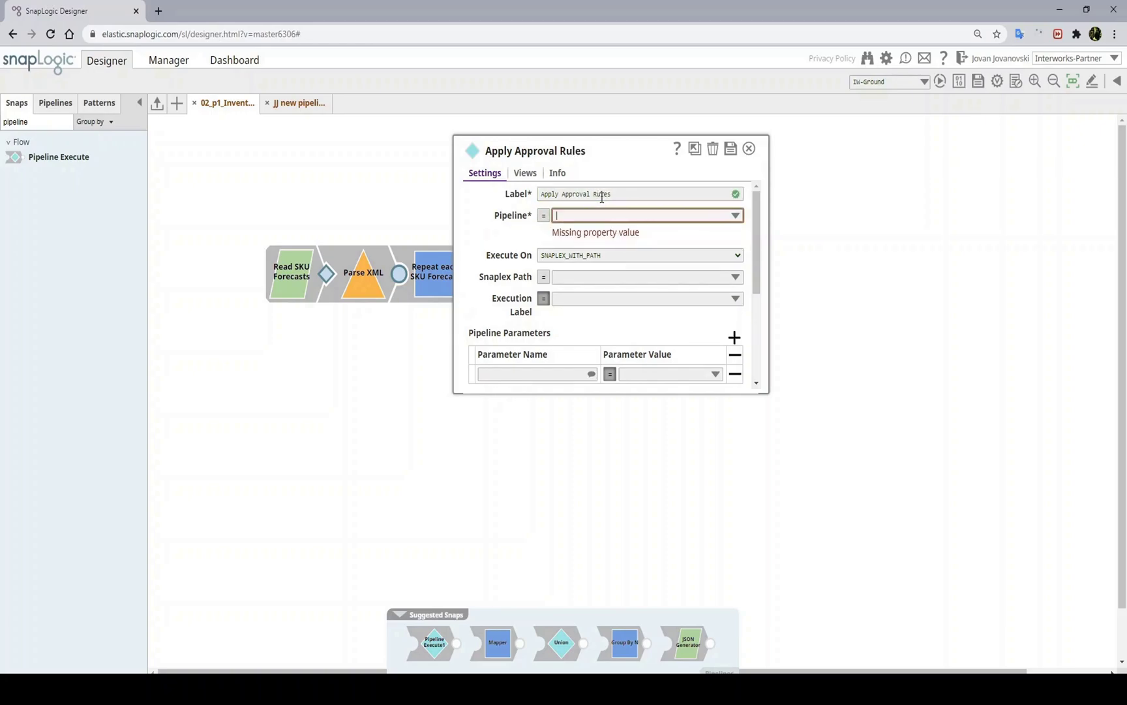
text(02_)
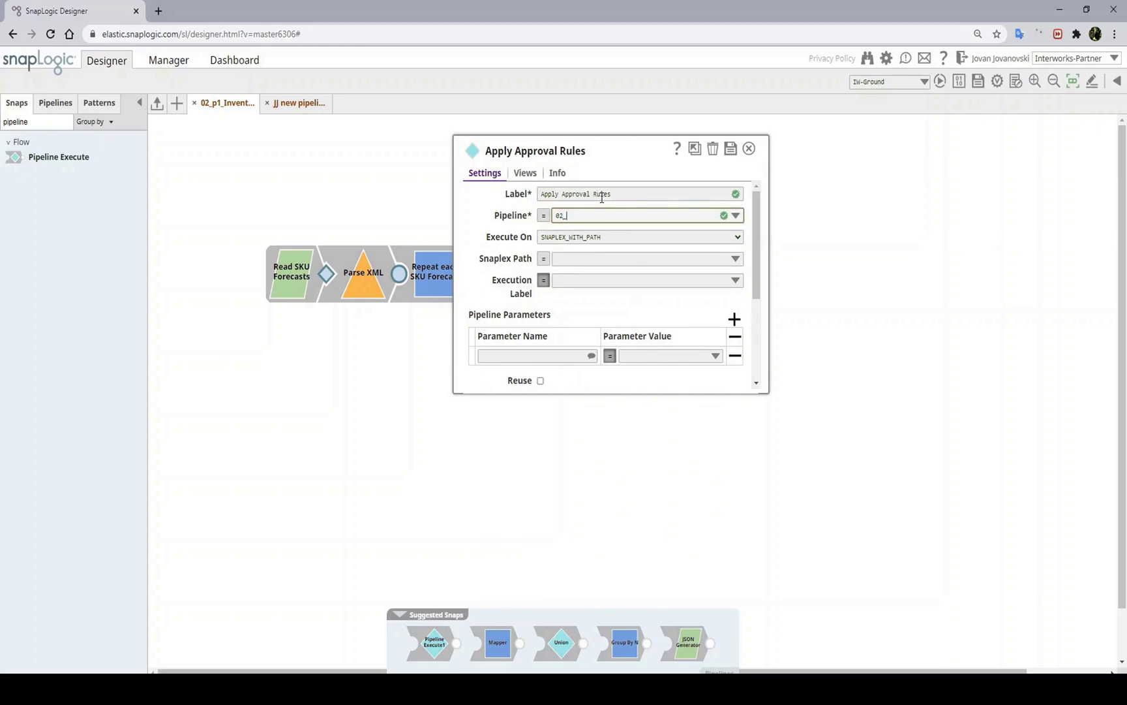
text(p1_ApplyApprovalRules)
right_click(599, 219)
right_click(589, 221)
click(626, 262)
click(731, 148)
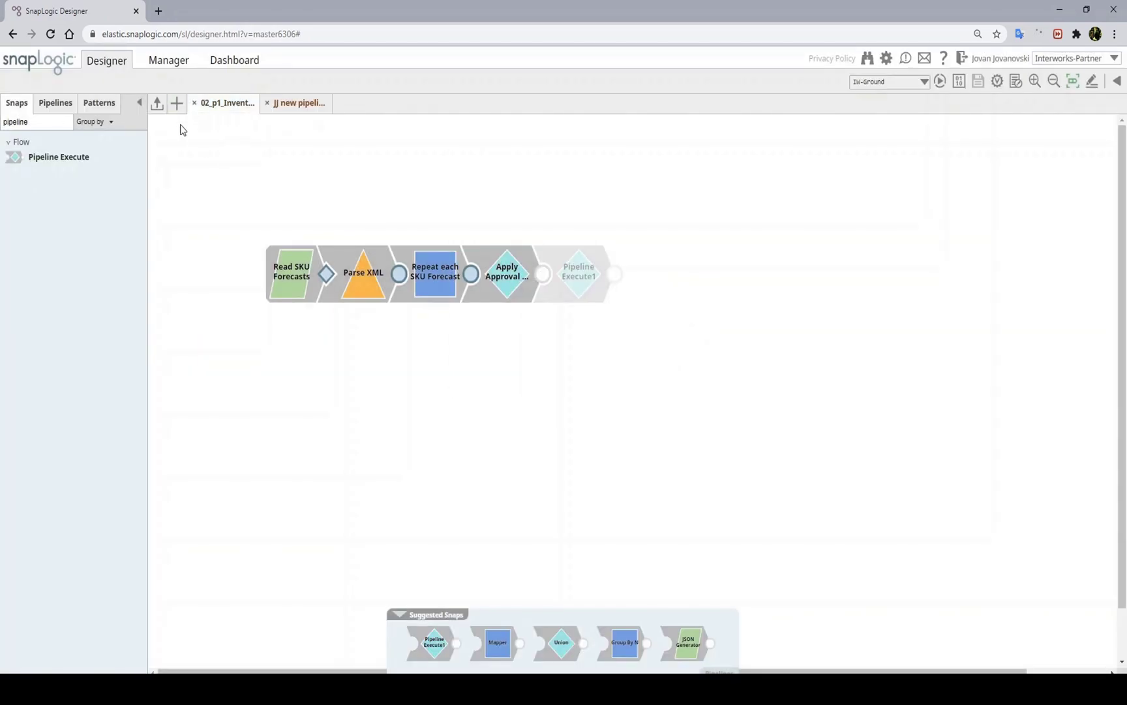
Step: Create a new pipeline labelled with the copied name 02_p1_ApplyApprovalRules
click(176, 103)
triple_click(519, 252)
right_click(519, 252)
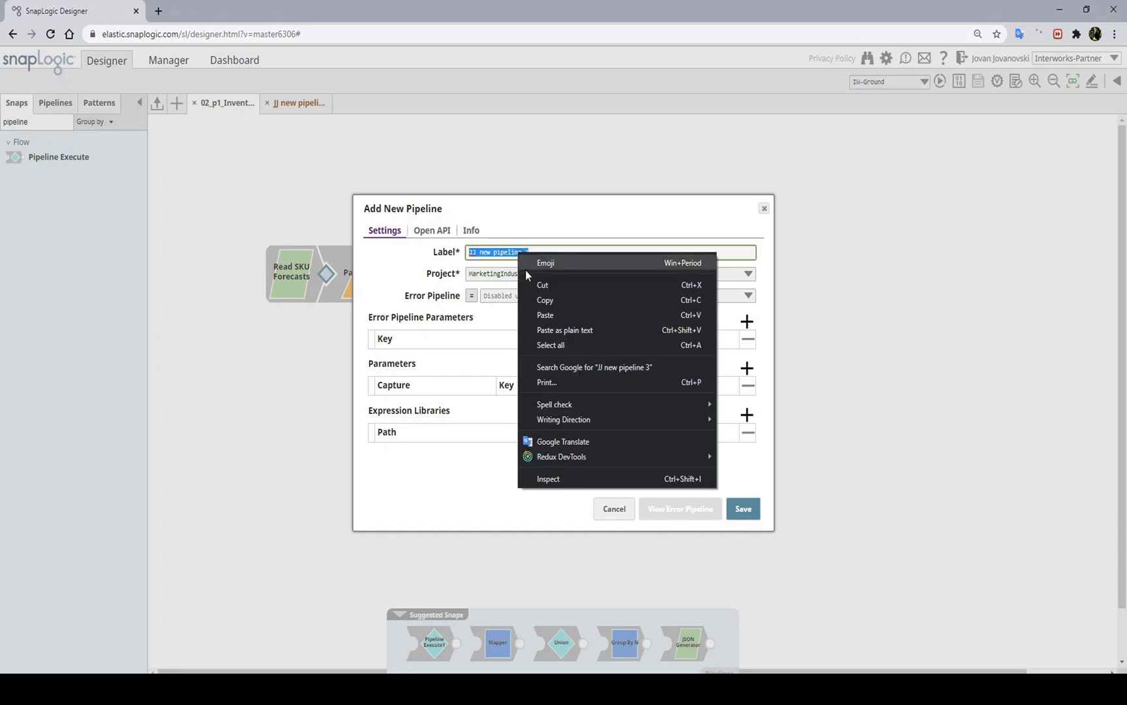
click(545, 315)
click(747, 510)
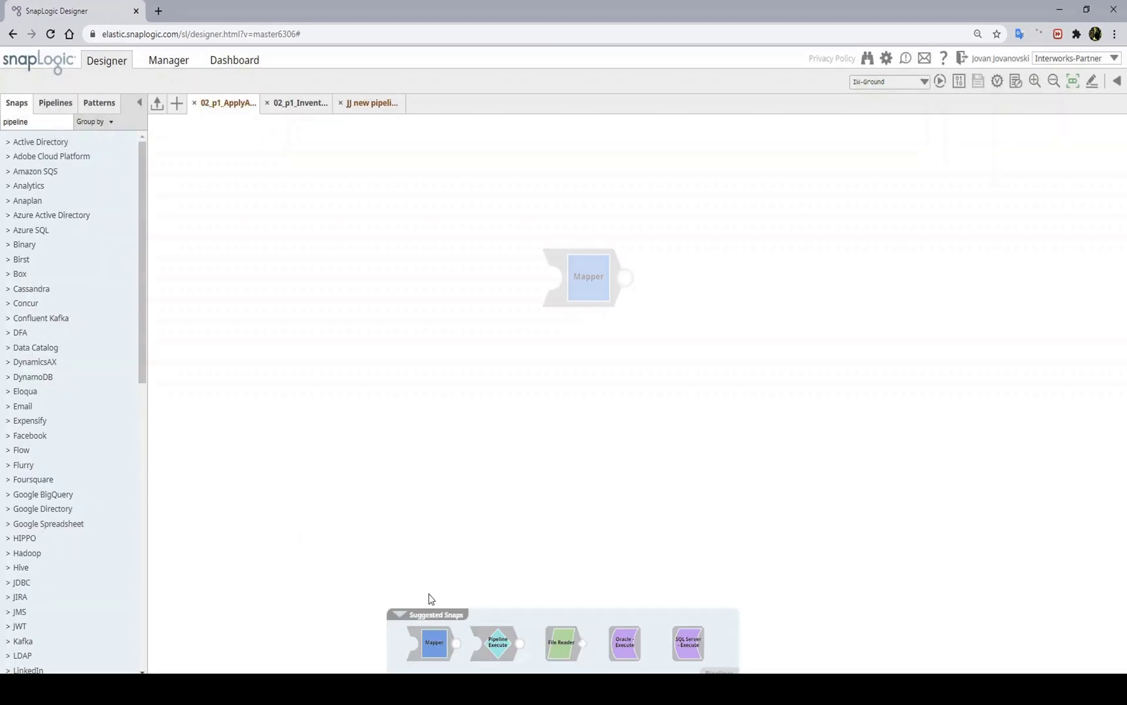
Step: Add a MySQL - Select snap to the empty canvas and connect its output to a Join snap
double_click(22, 123)
text(mysql)
drag(55, 286, 294, 359)
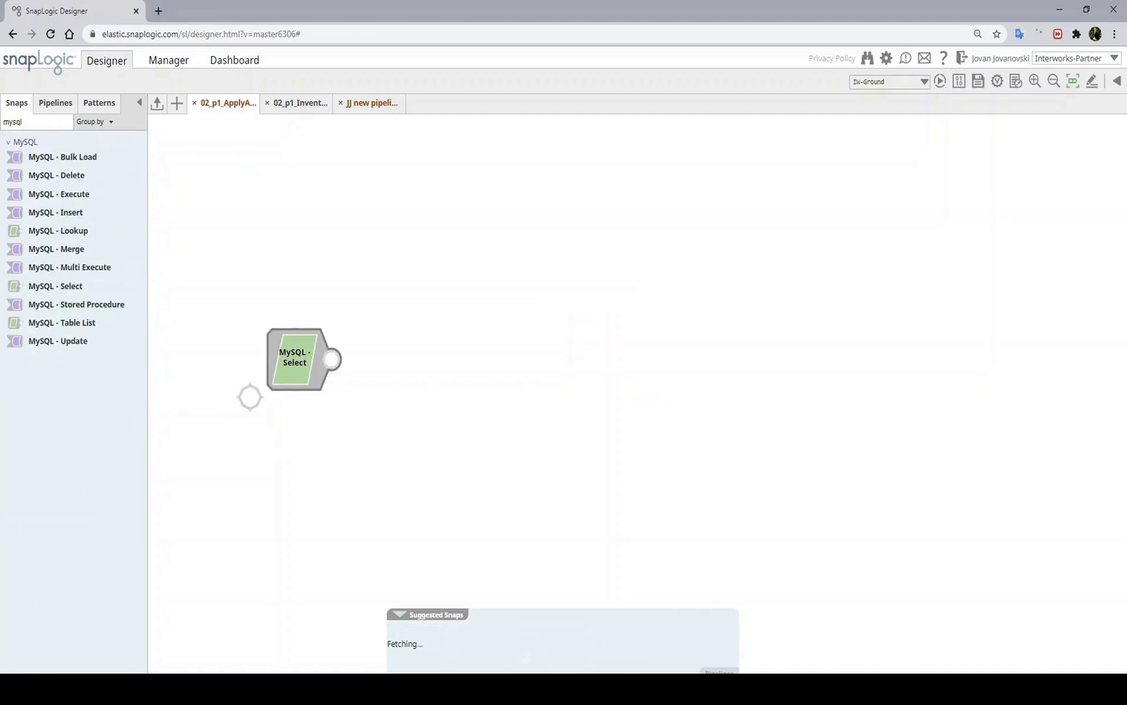
click(623, 457)
double_click(30, 124)
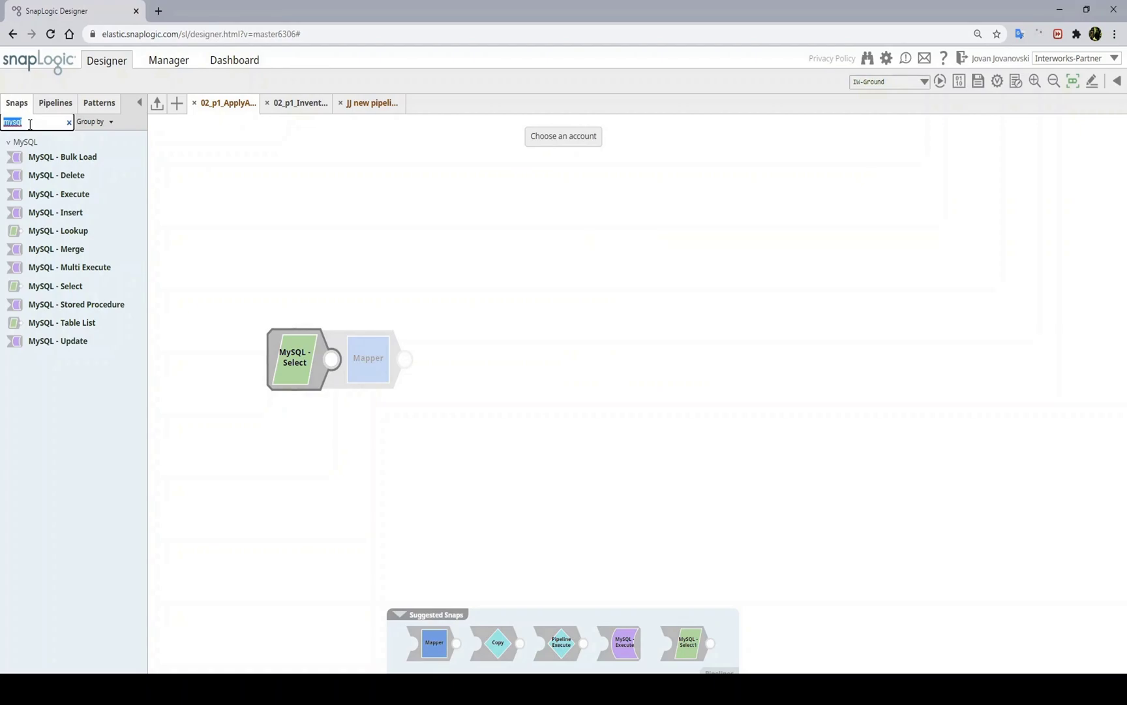
text(joi)
drag(35, 156, 365, 274)
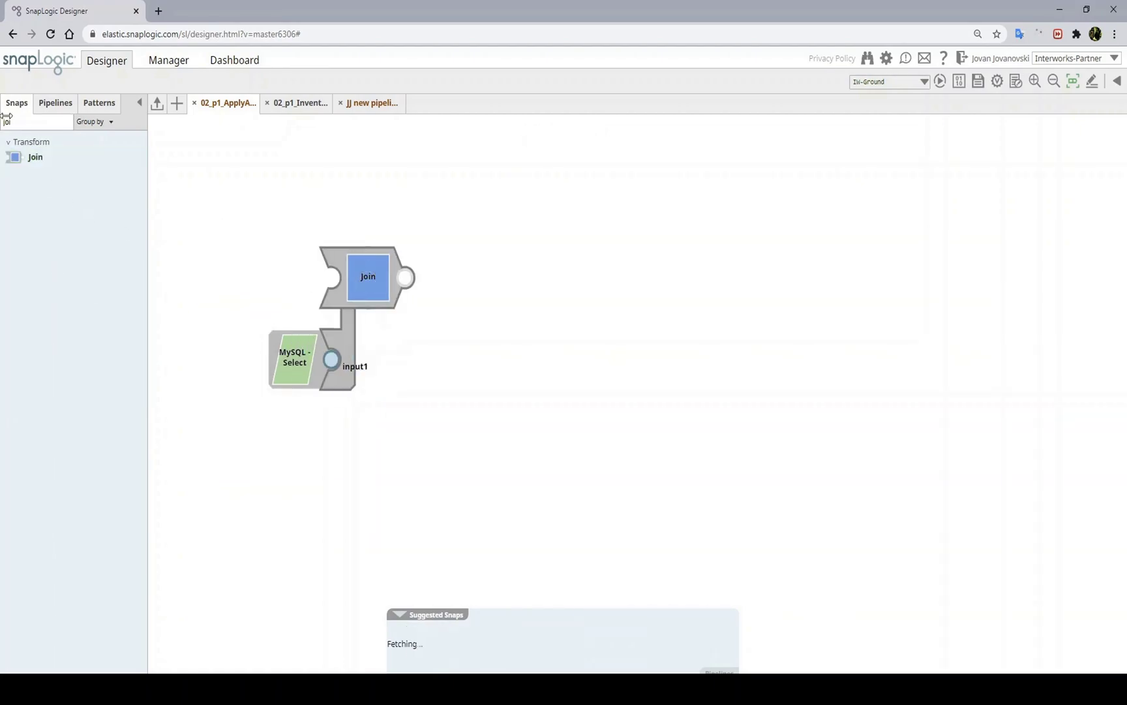
Step: Add a File Writer snap at the far end of the pipeline and attach a JSON Formatter snap in front of it
double_click(24, 124)
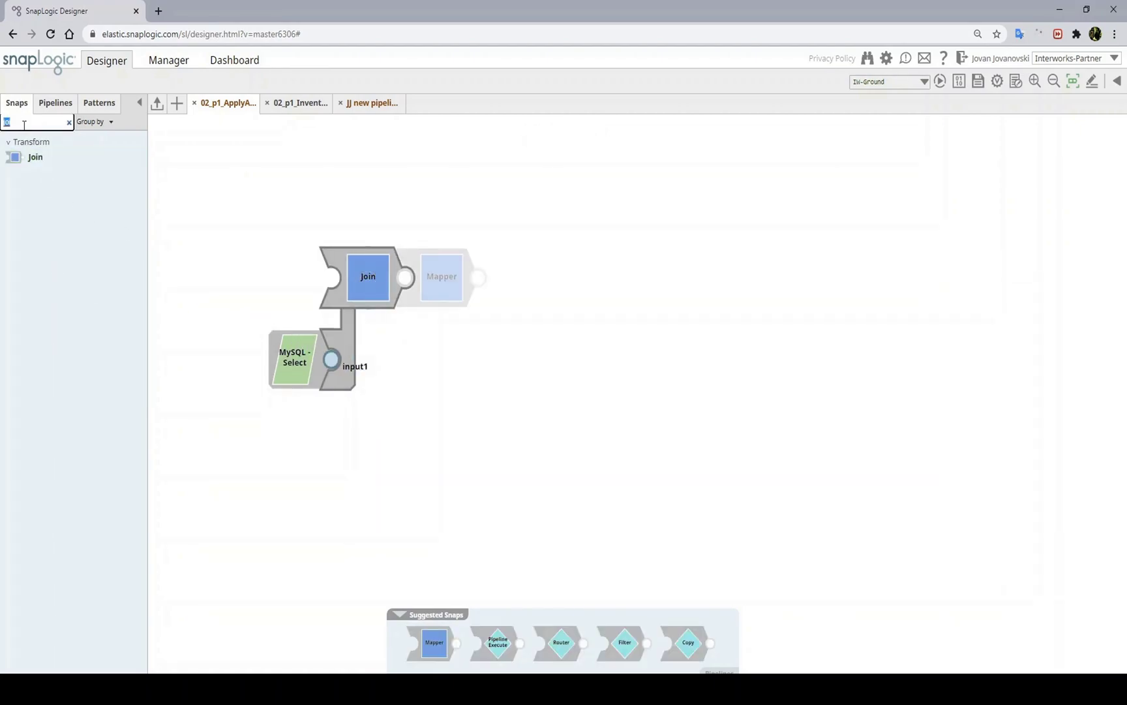
text(fil)
drag(47, 230, 799, 276)
double_click(19, 121)
text(js)
drag(52, 157, 683, 290)
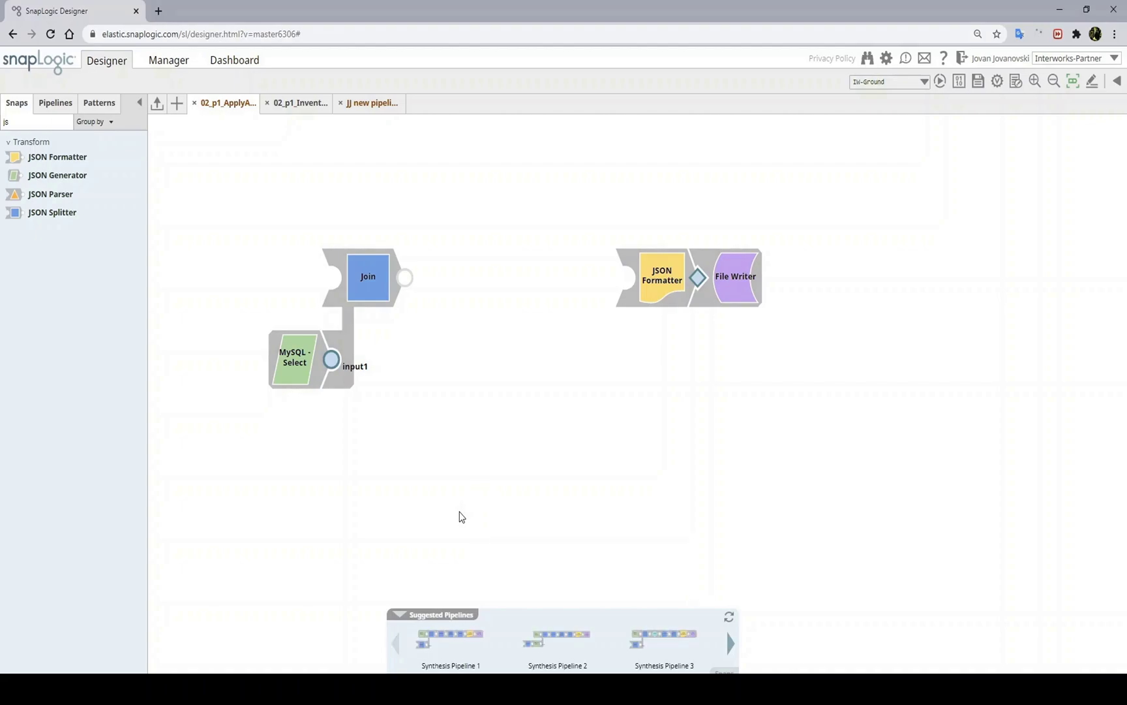
Step: Preview the suggested pipelines, replace the current pipeline with Synthesis Pipeline 1, and exit the configuration wizard
mouse_move(455, 646)
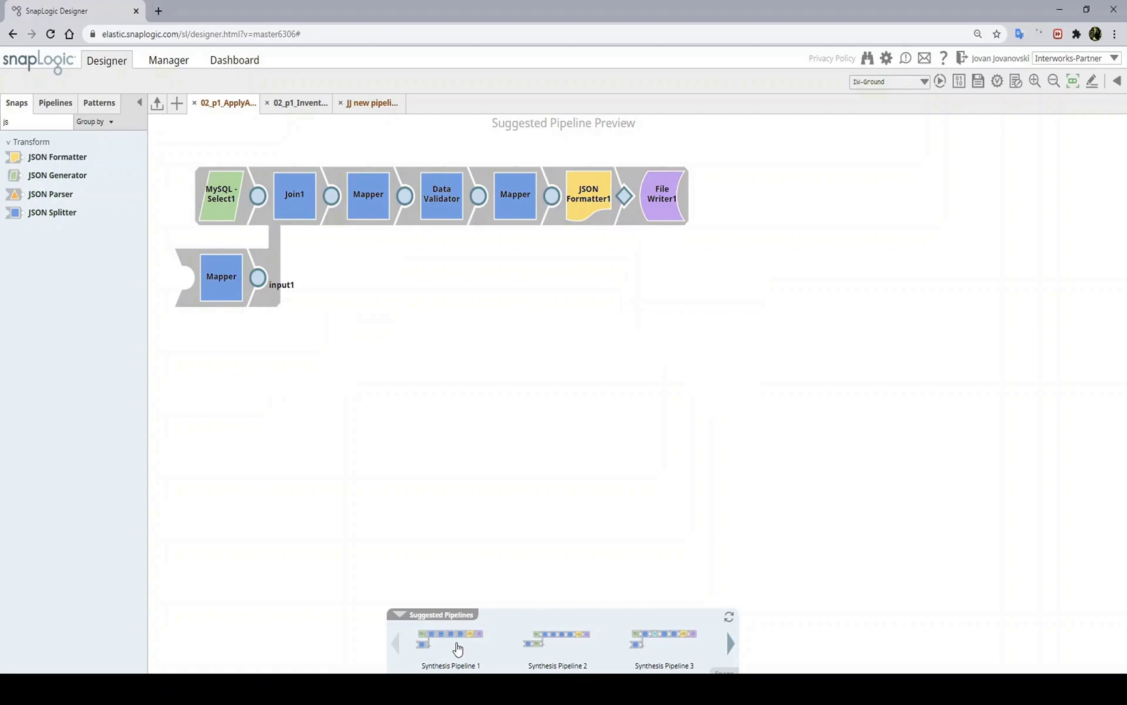
mouse_move(572, 650)
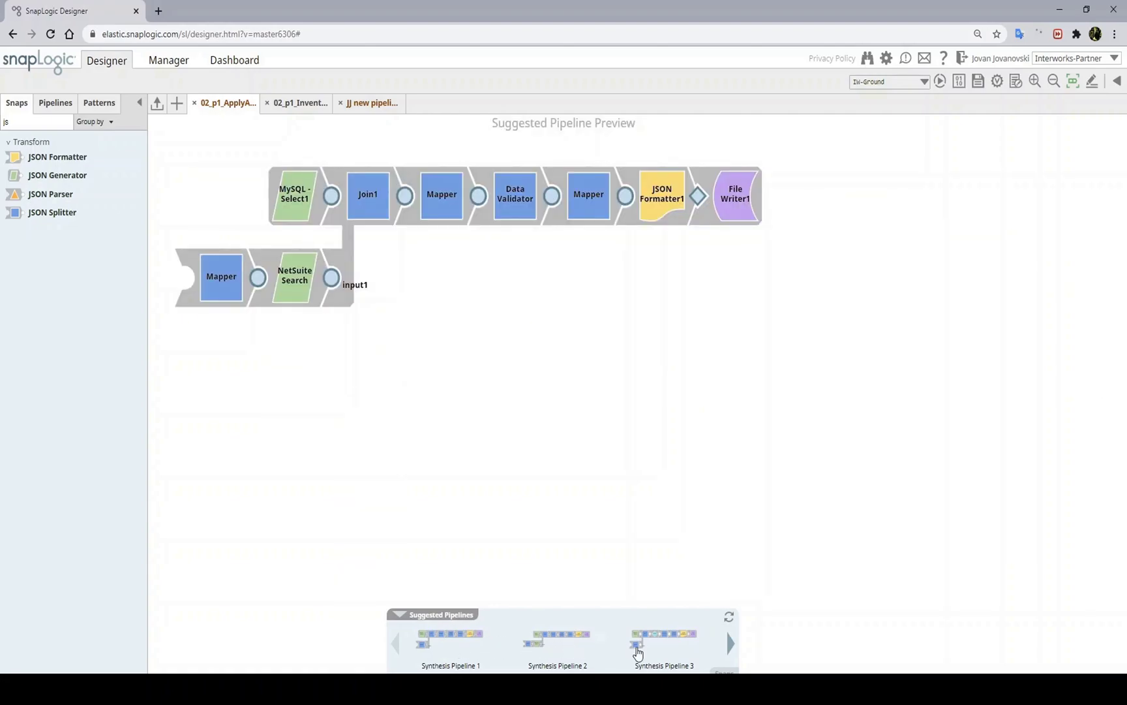
mouse_move(671, 652)
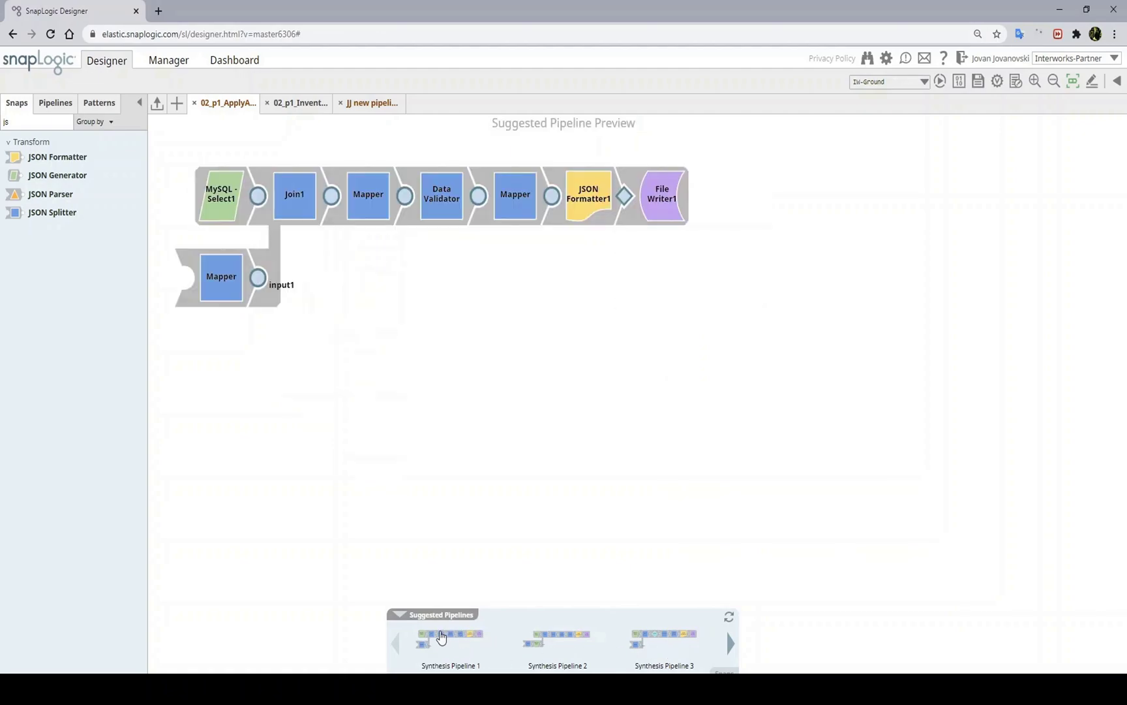
click(441, 636)
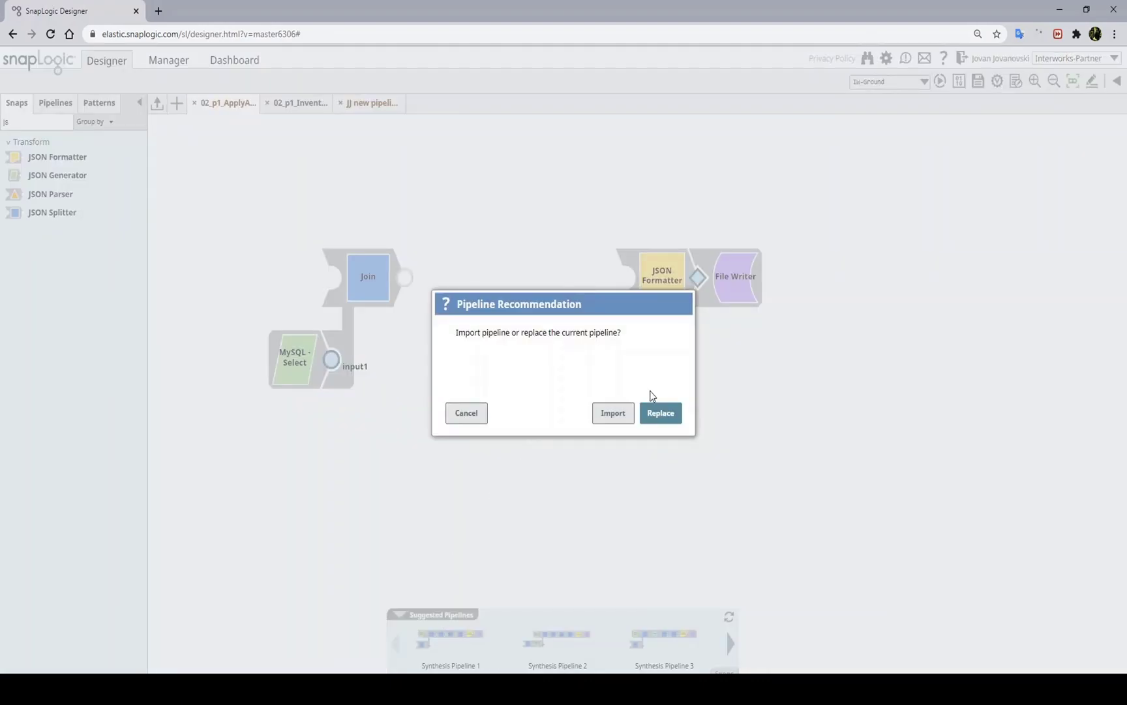
click(661, 413)
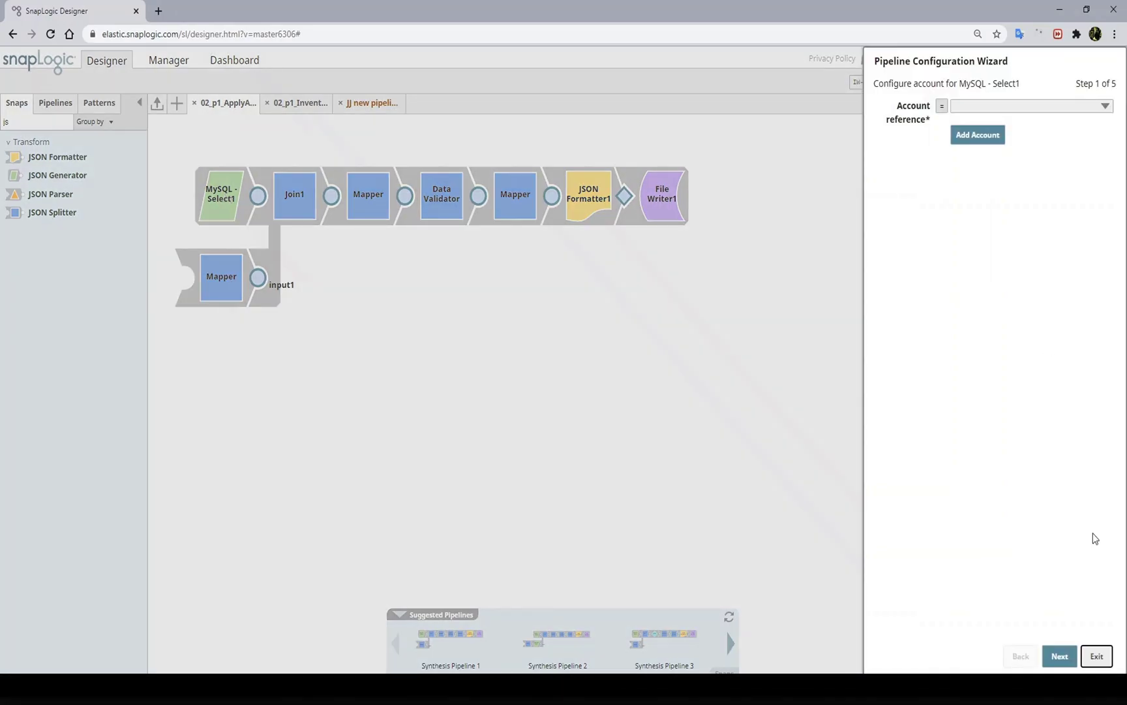
click(1098, 658)
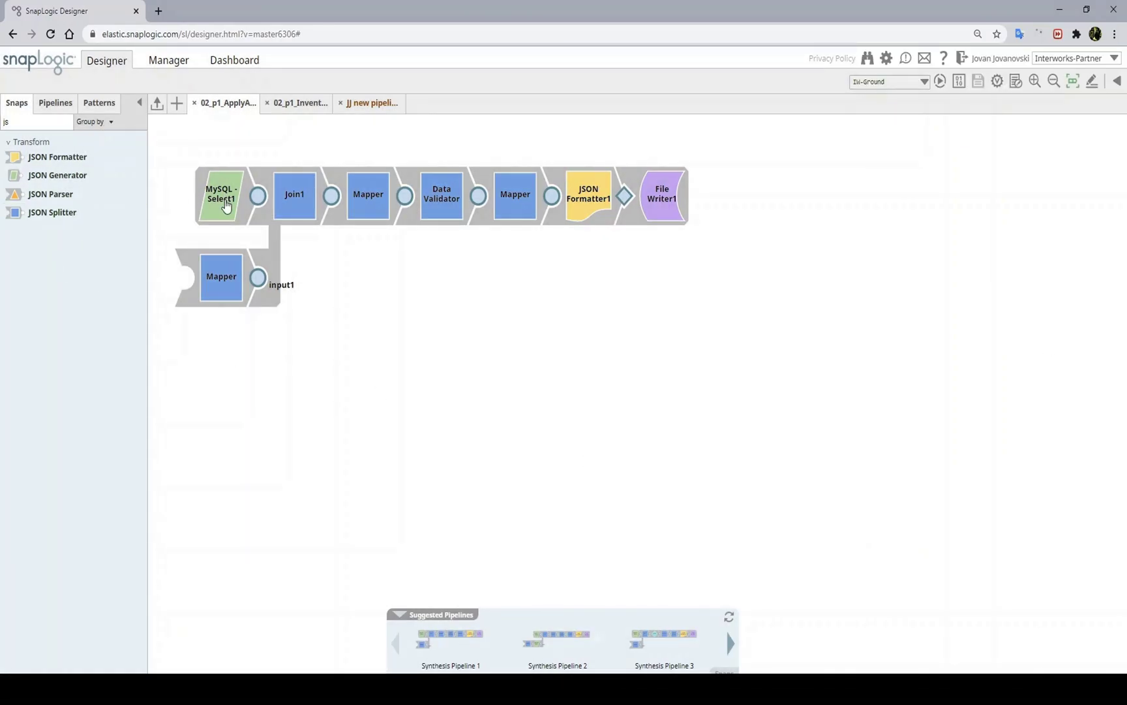
Step: Label the MySQL select snap Select Rules Table and close its settings with the table name blank
click(226, 206)
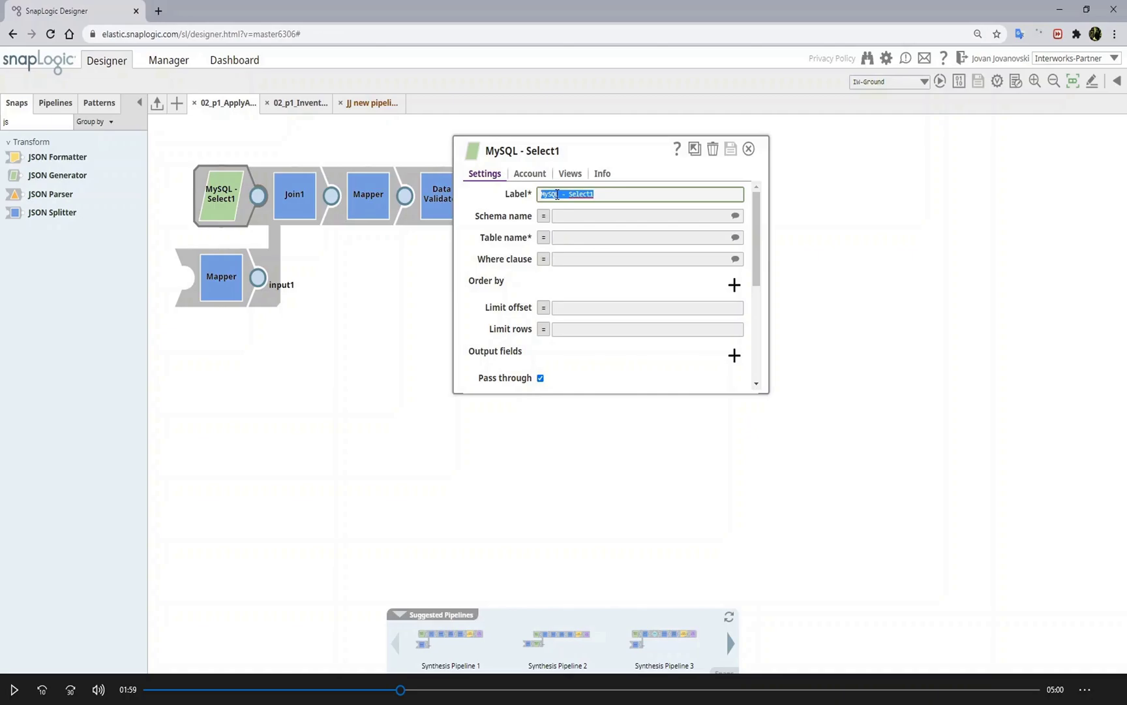
text(Select R)
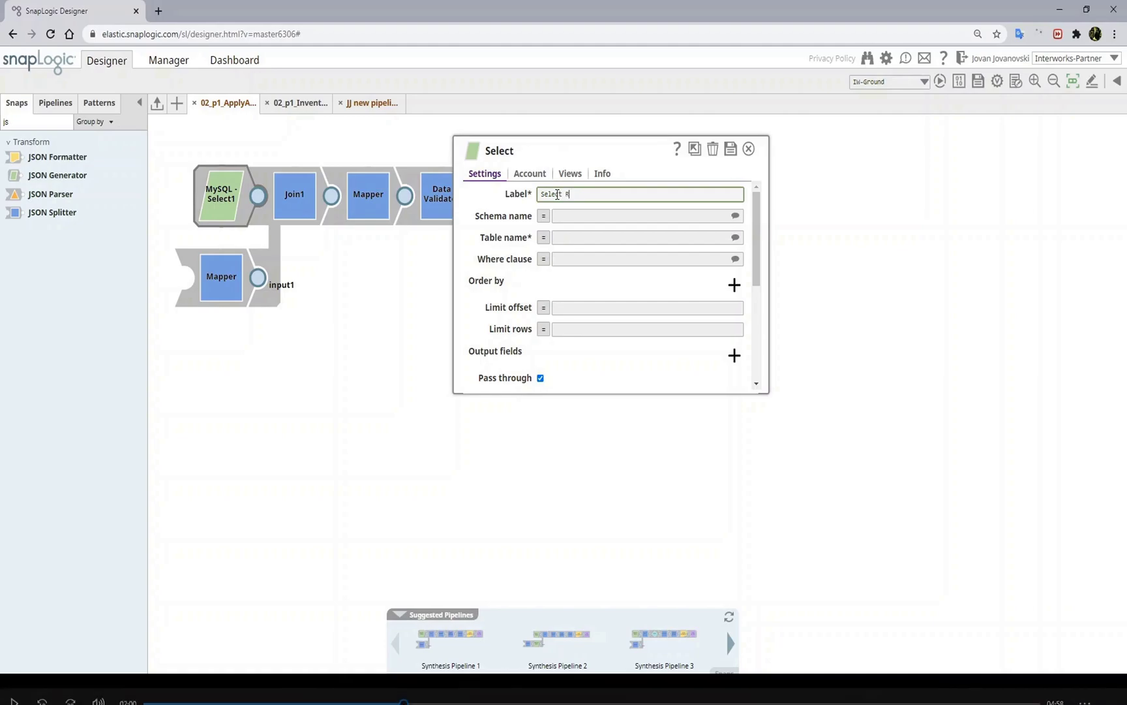
text(ules Table)
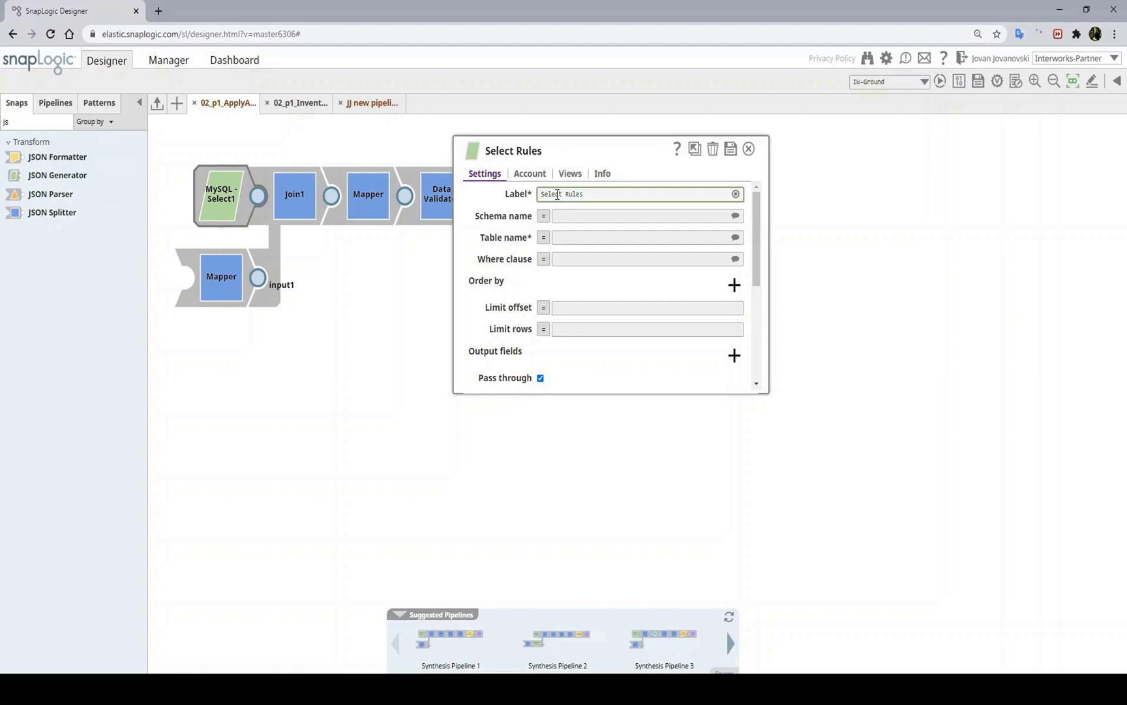
click(731, 149)
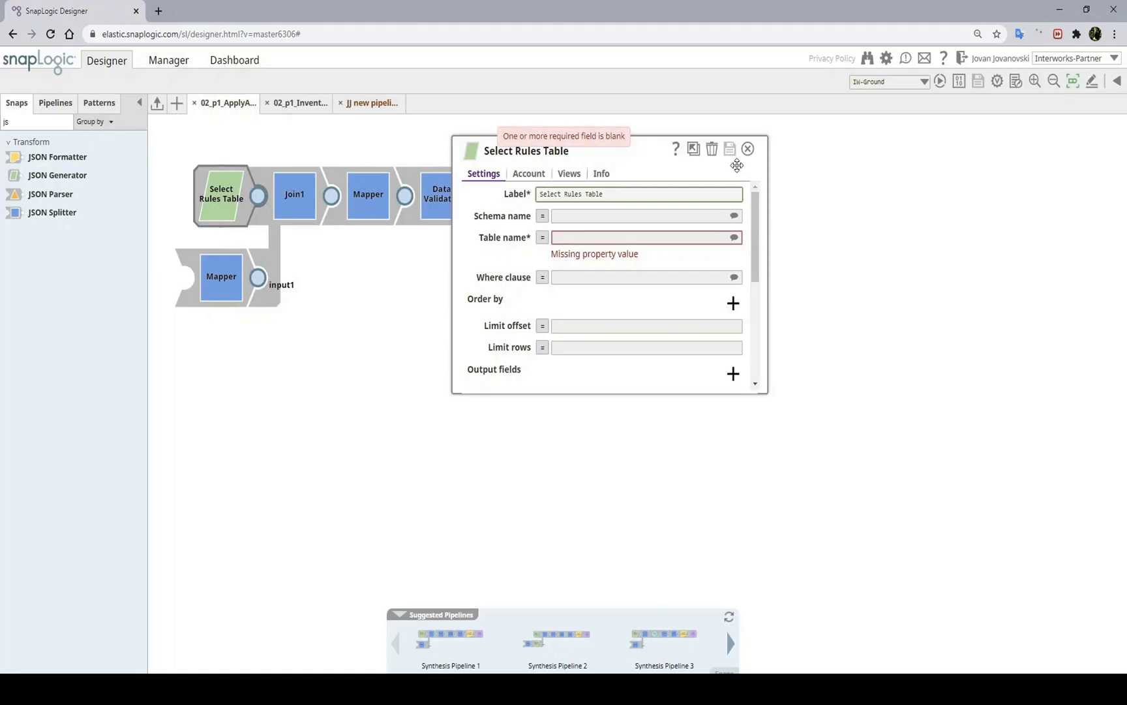
click(748, 149)
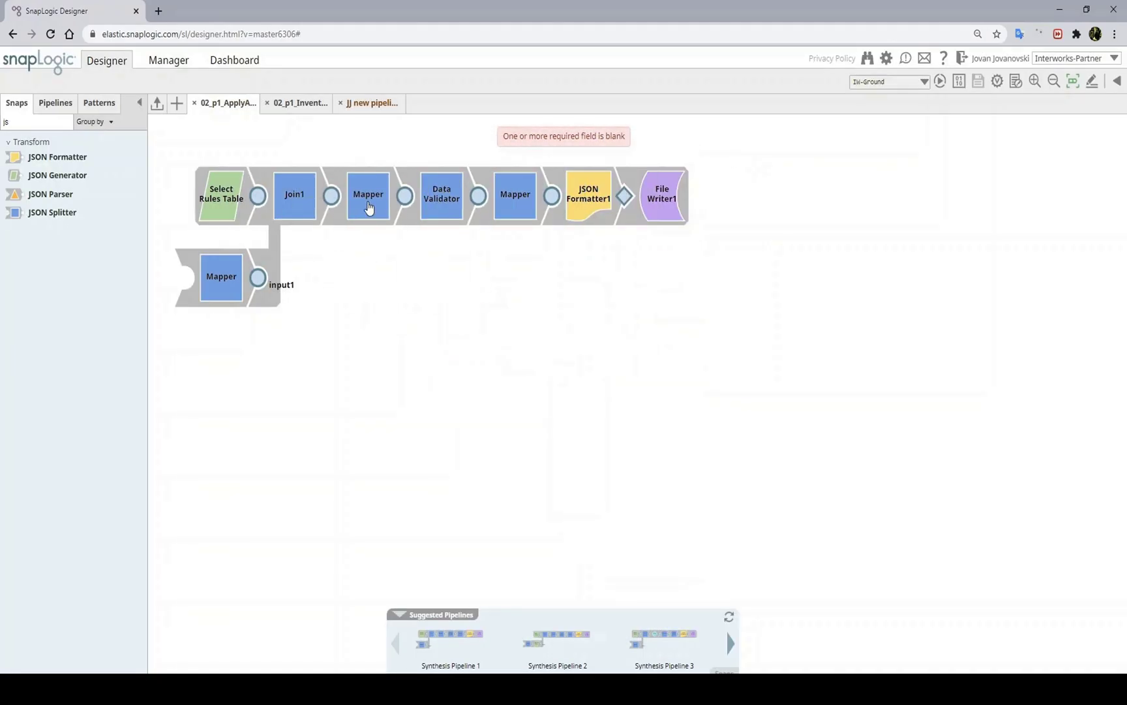
Step: Label the mapper directly after Join1 Crossreferece SKU and Rules and save it
click(371, 212)
double_click(403, 182)
text(Cress)
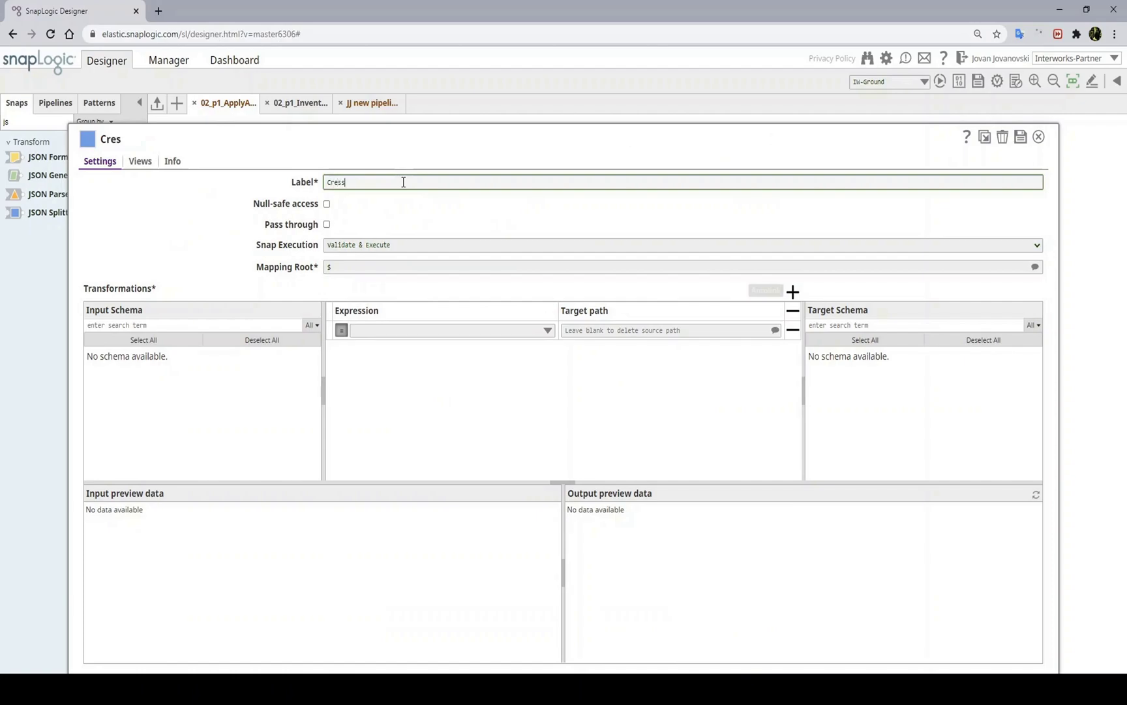
text(referece SKU )
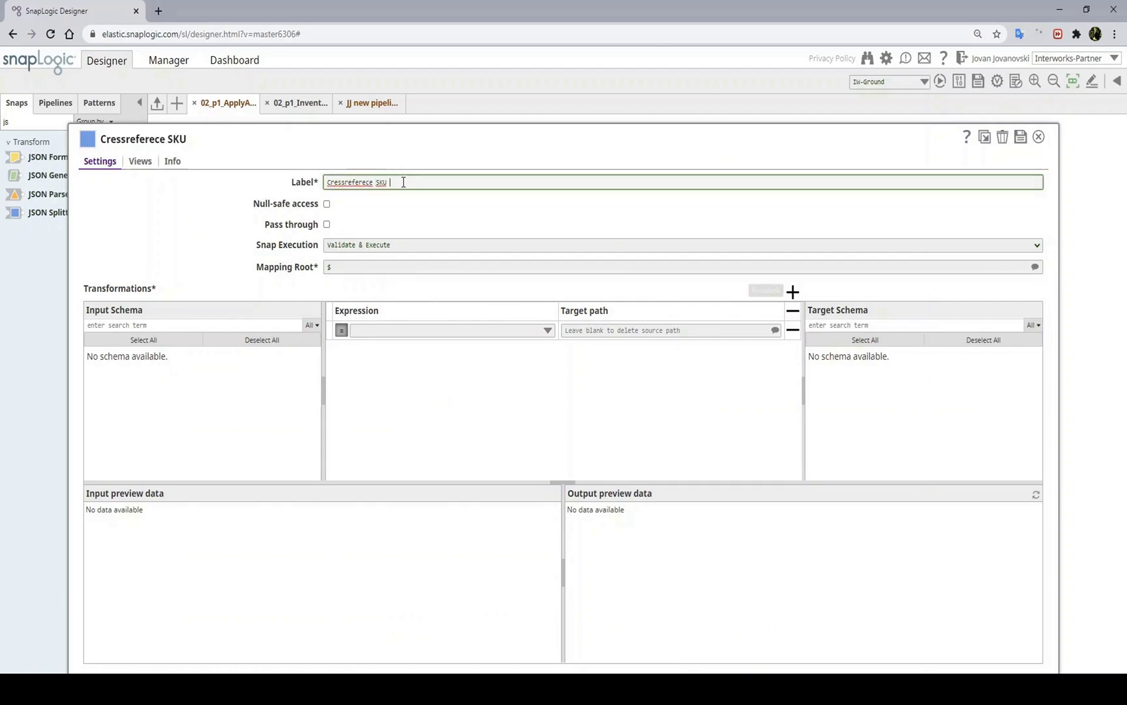
text(and Rules)
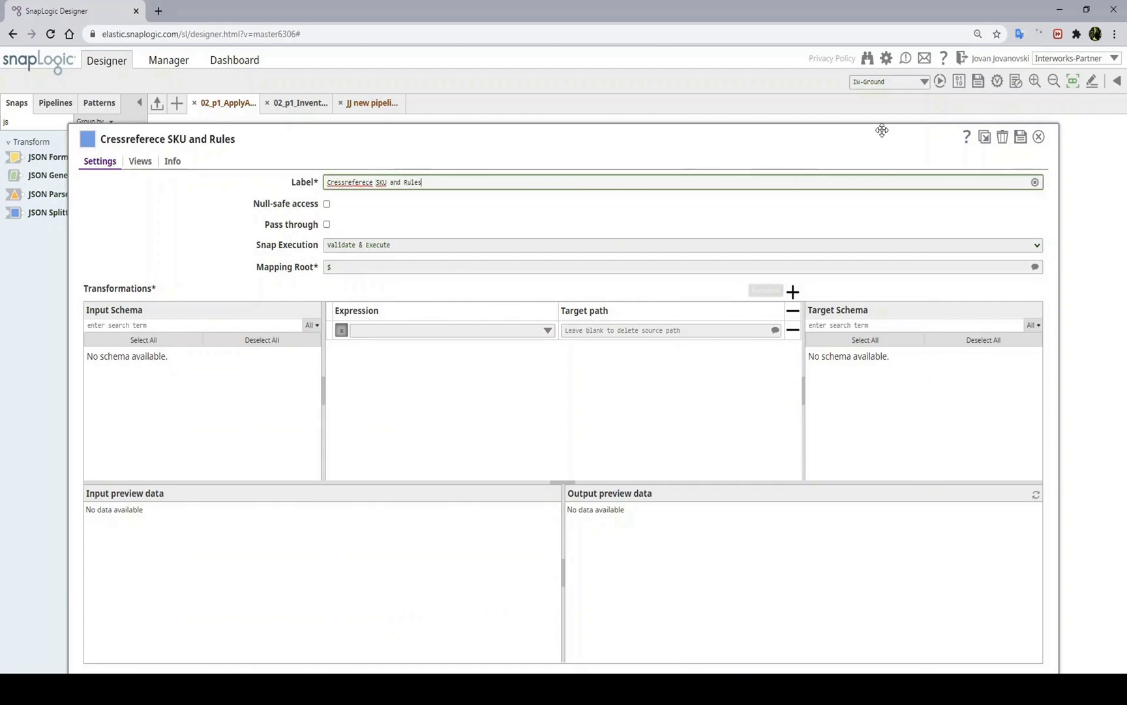
click(335, 183)
key(Delete)
text(o)
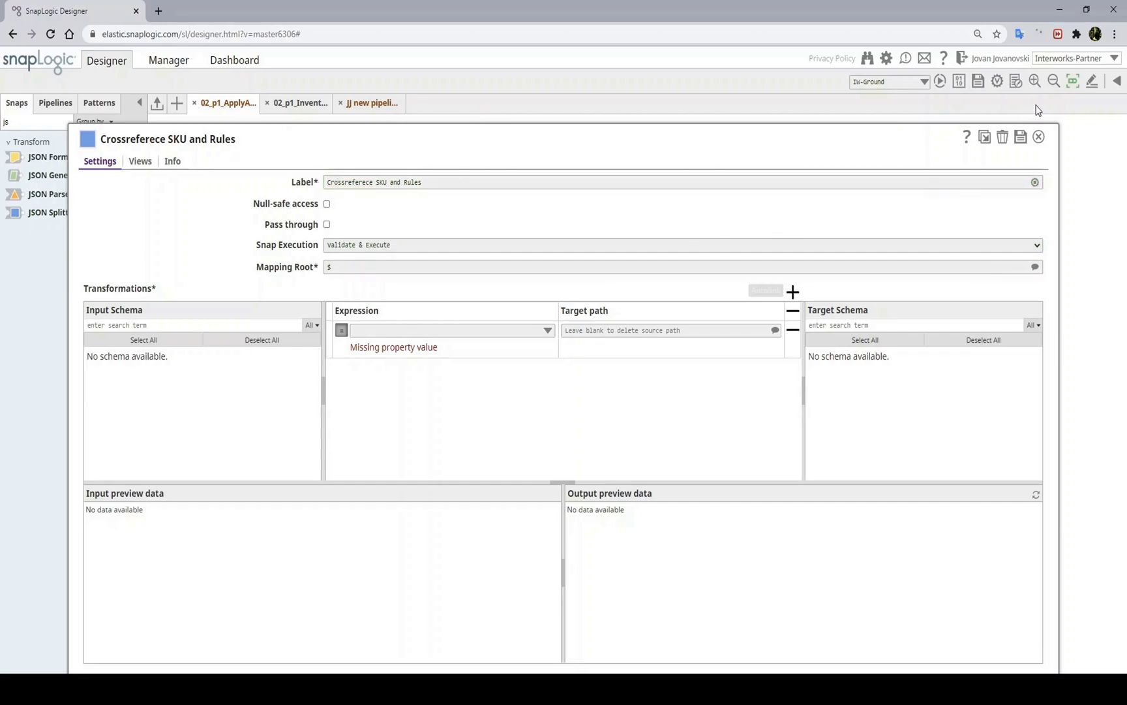
click(1021, 138)
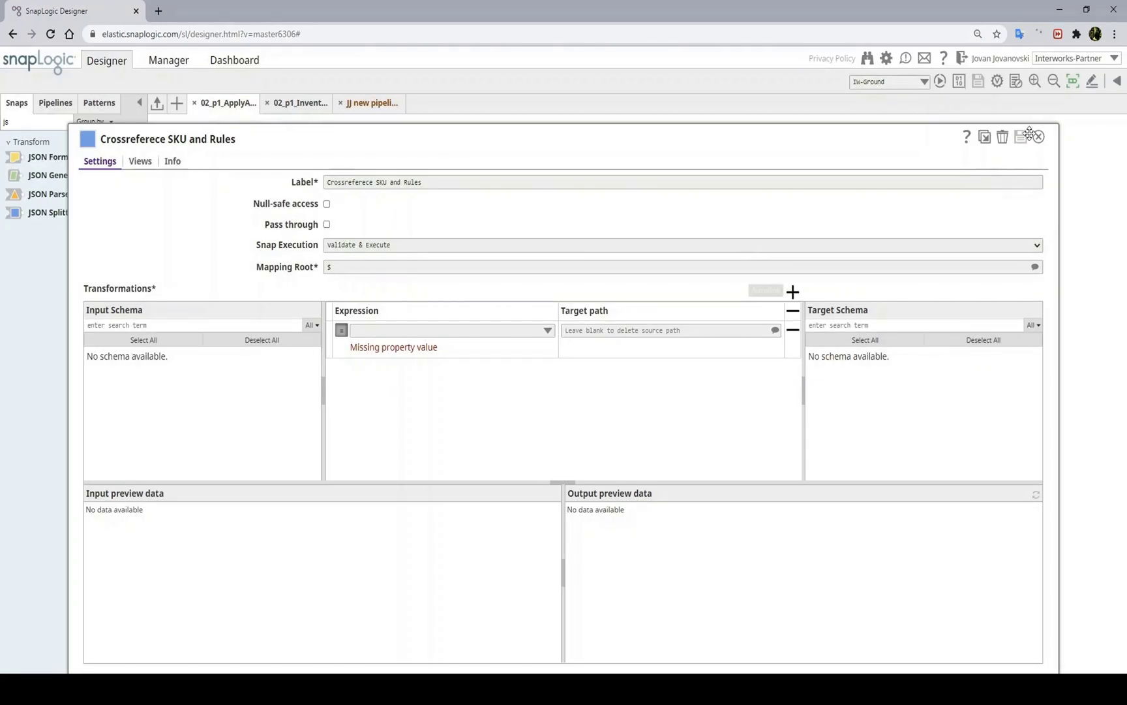
Step: Label the mapper after the Data Validator Create Order Report Structure, save it and close its settings
click(1039, 137)
click(518, 209)
double_click(433, 180)
text(Create Order )
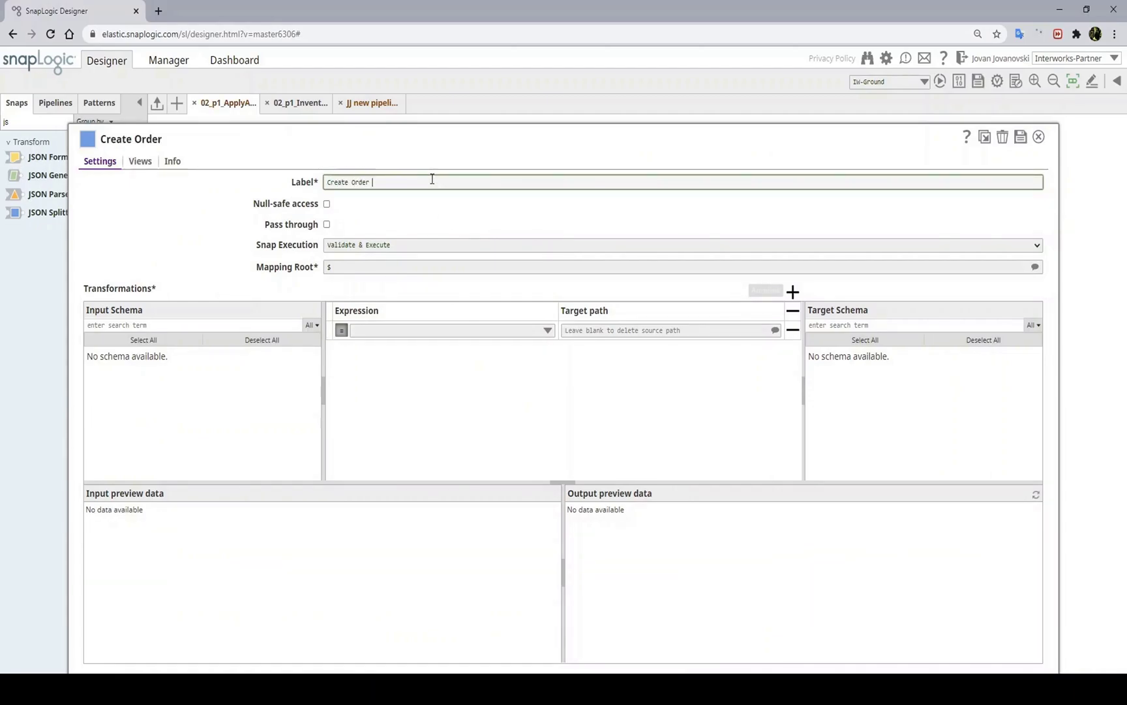
text(Report Structure)
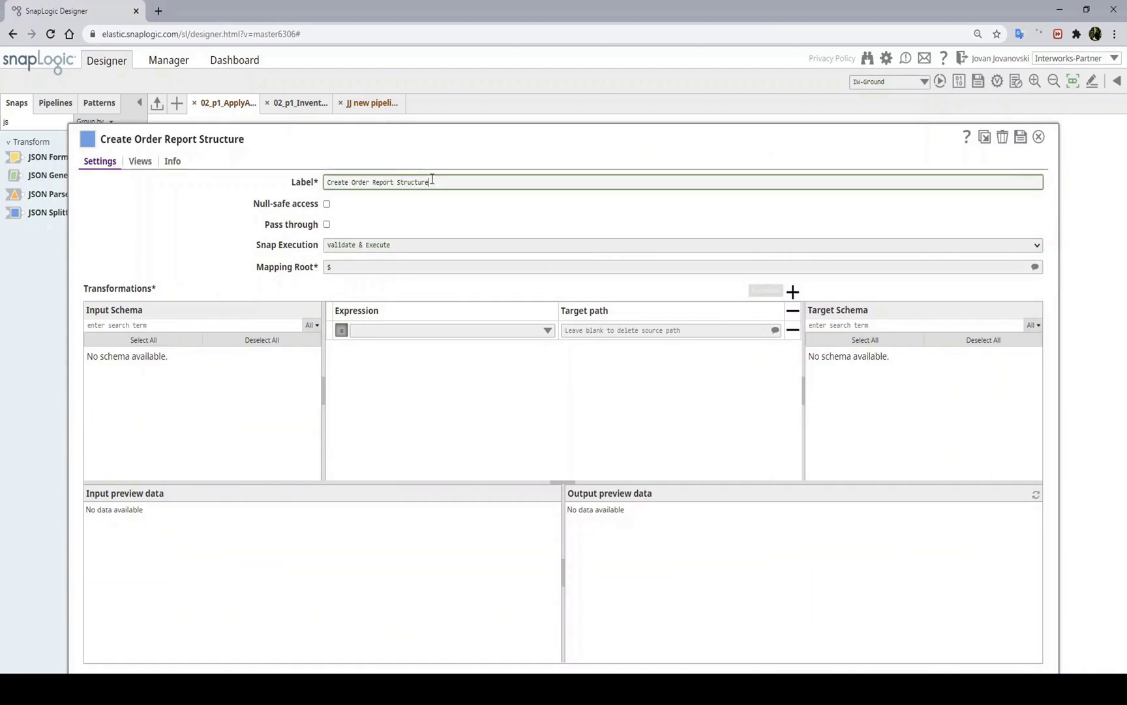
click(1021, 137)
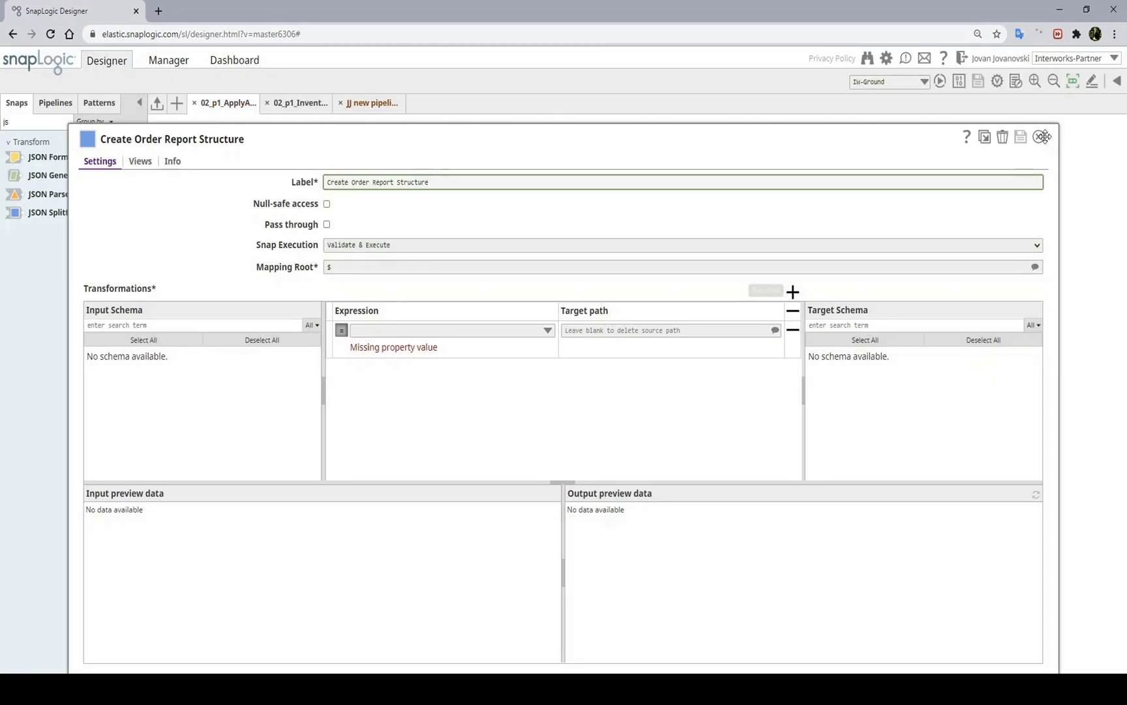
click(1038, 136)
Step: Label the File Writer snap Create Order Report, add an output view, and save it with the file name blank
click(664, 199)
triple_click(561, 193)
text(Create Order Report)
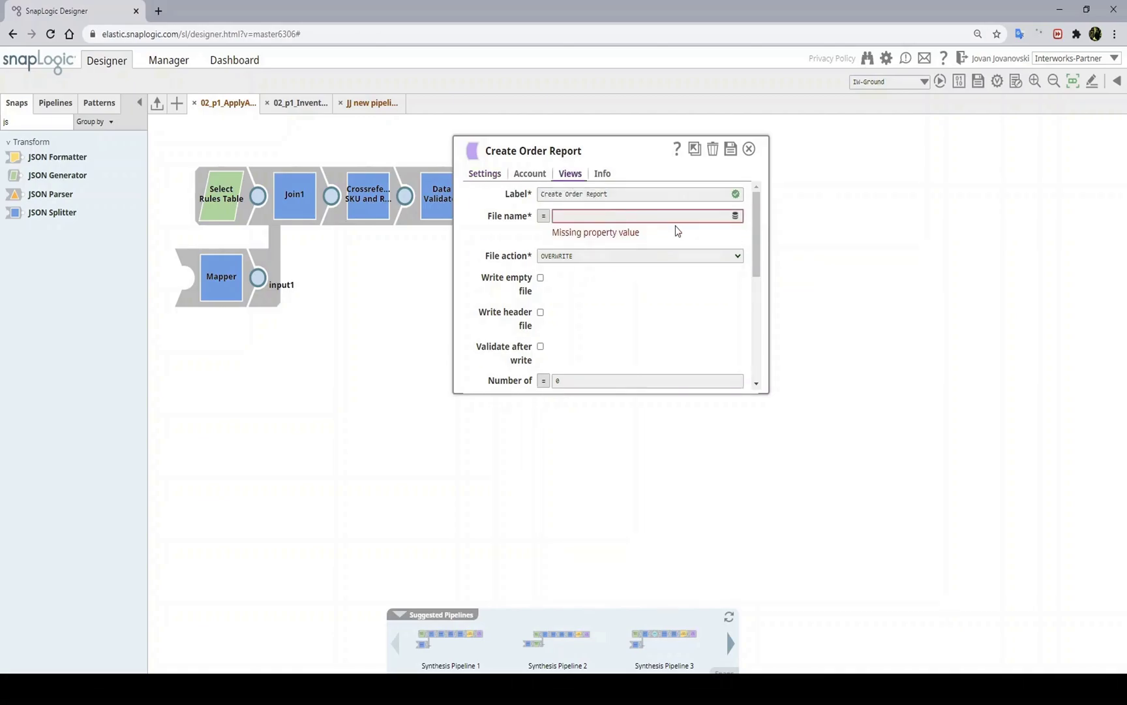
click(569, 174)
click(730, 150)
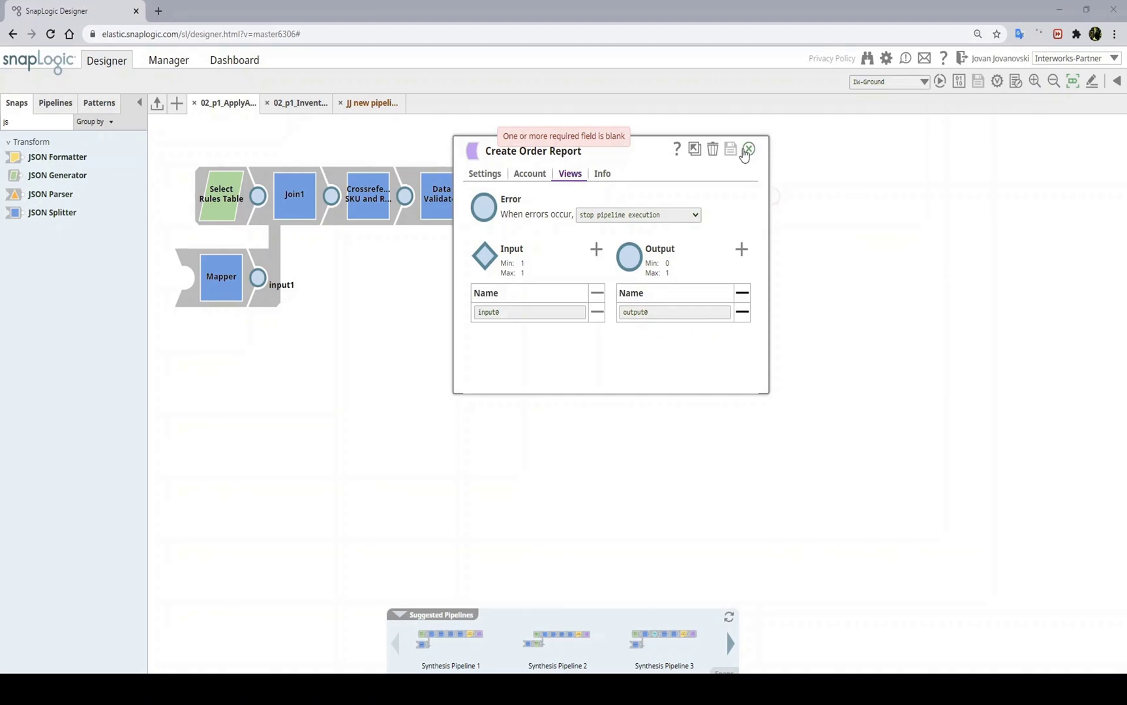
click(747, 150)
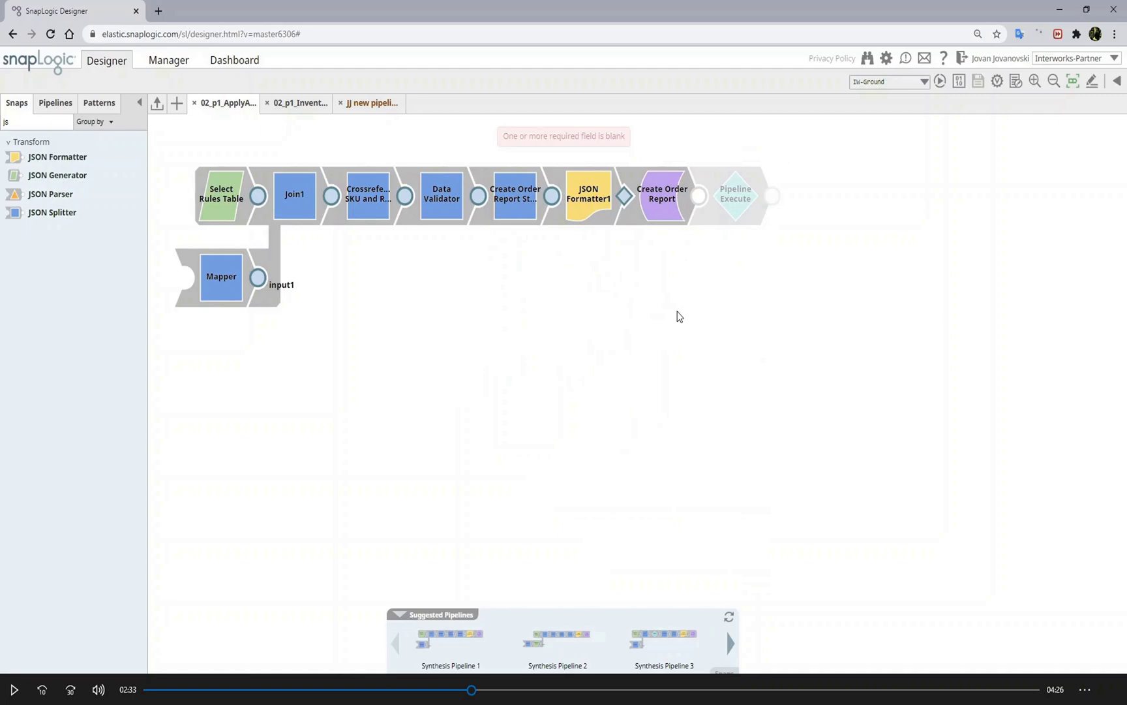
Step: Switch to the 02_p1_Invent... pipeline and attach a Group By N snap after the Apply Approval snap
click(299, 107)
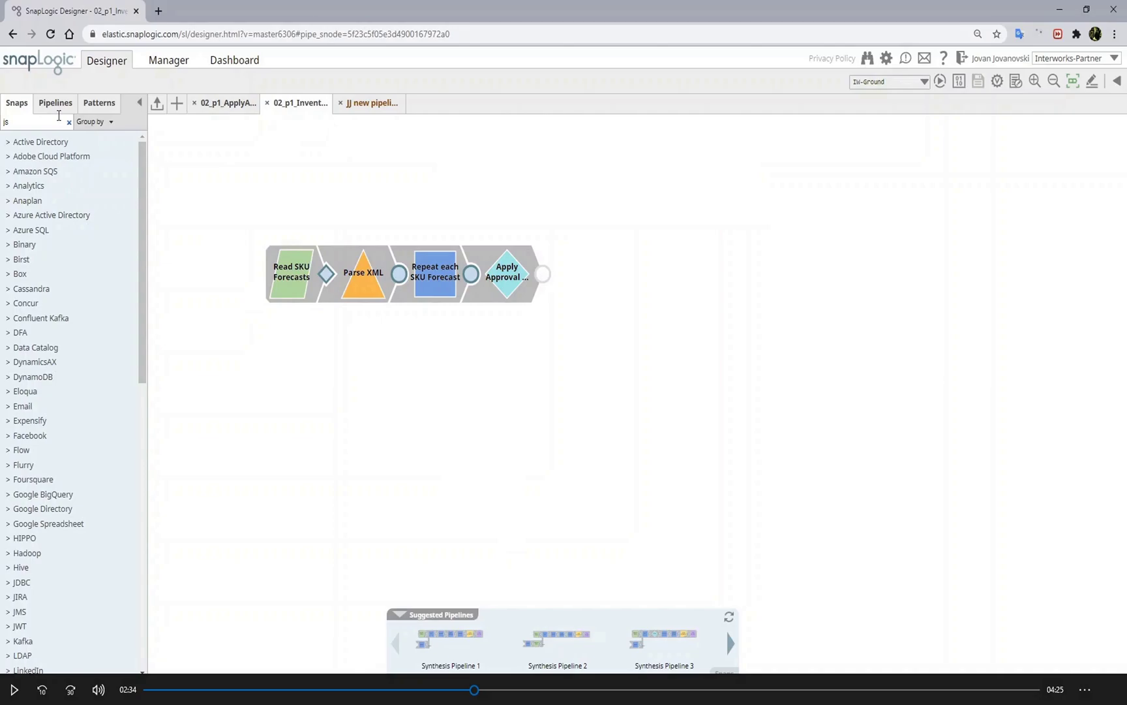
double_click(28, 122)
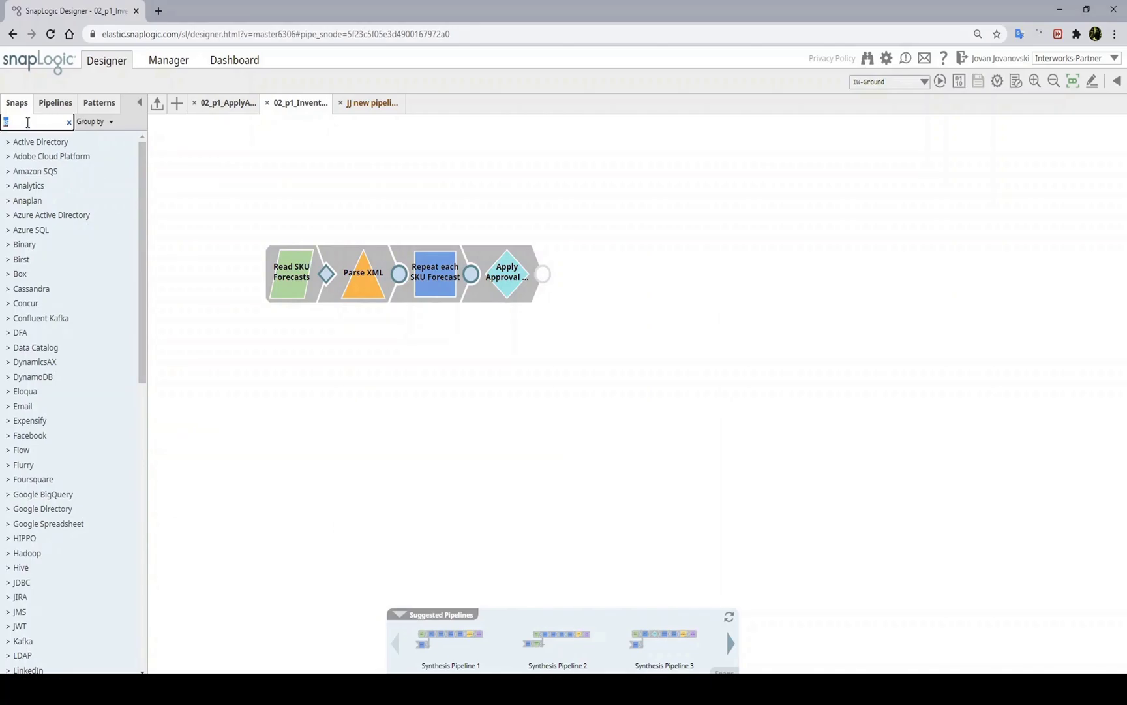
text(group)
drag(65, 414, 578, 273)
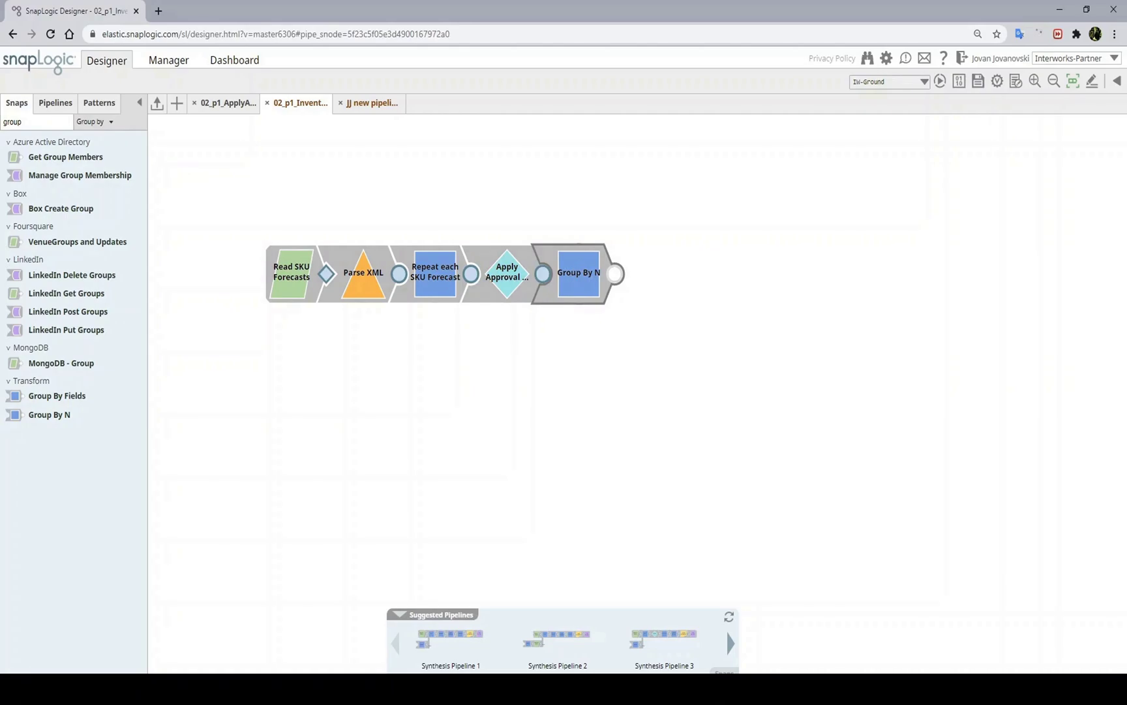
Step: Label the Group By N snap Group all, save it and close its settings
double_click(587, 190)
key(BackSpace)
key(BackSpace)
key(BackSpace)
key(BackSpace)
text(all)
click(731, 148)
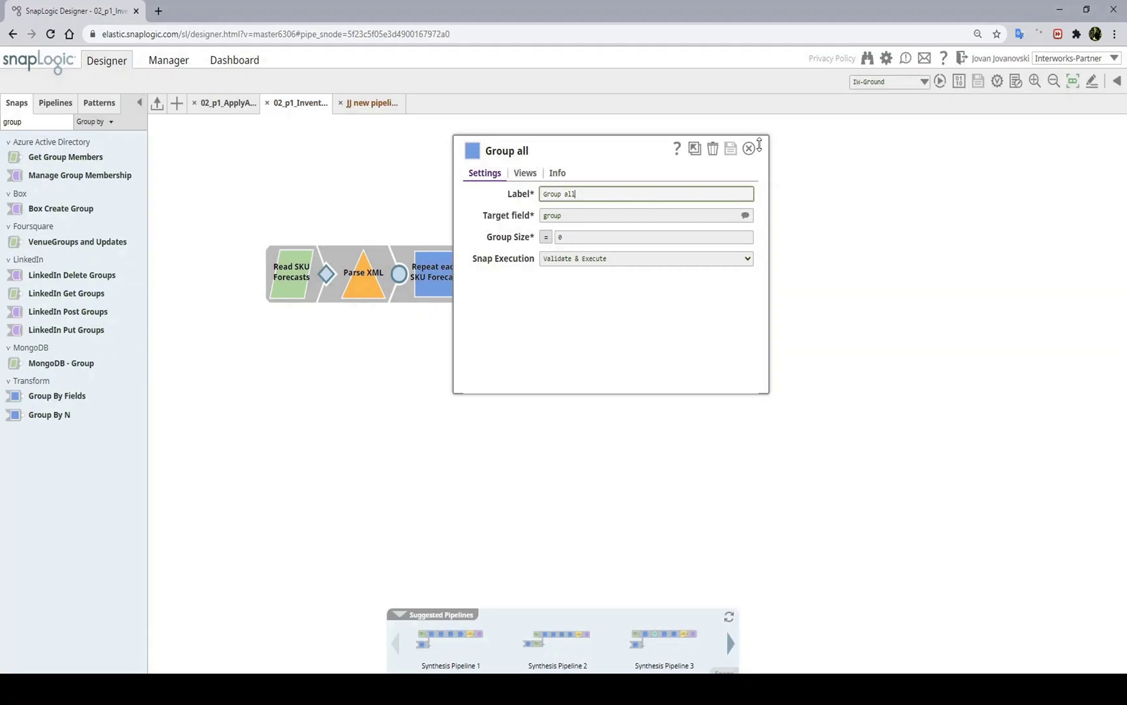
click(749, 149)
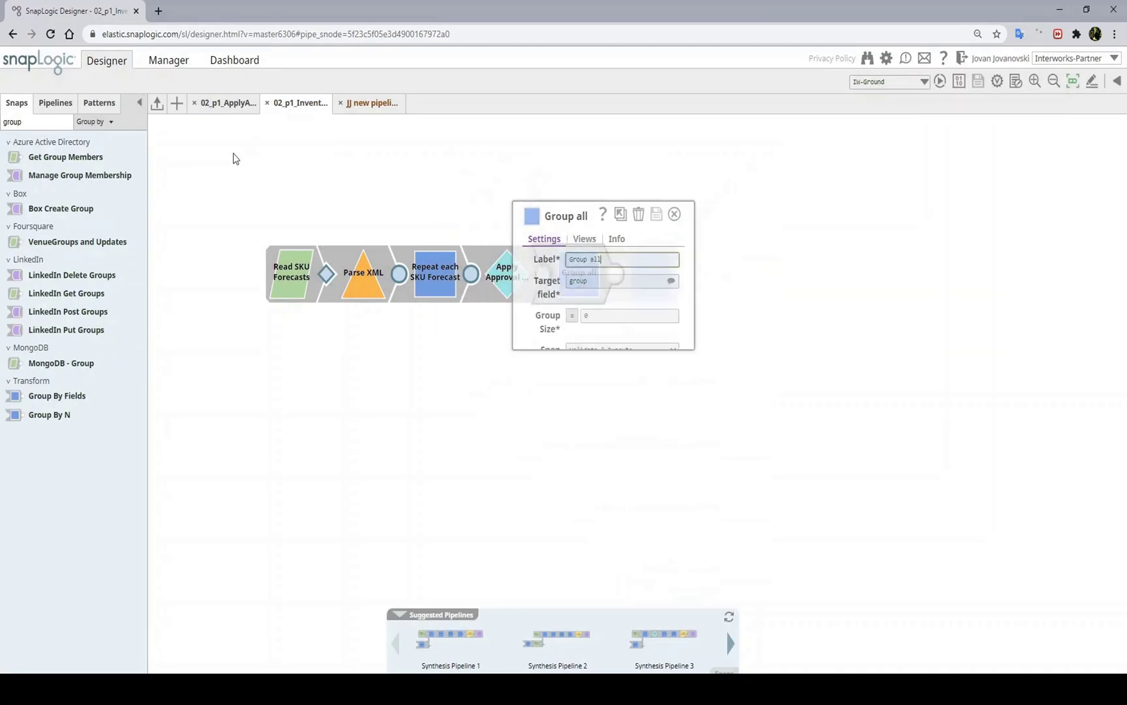
Step: Switch the suggestions from pipelines to snaps and place a File Reader snap below Read SKU Forecasts
click(396, 615)
click(1028, 664)
double_click(34, 122)
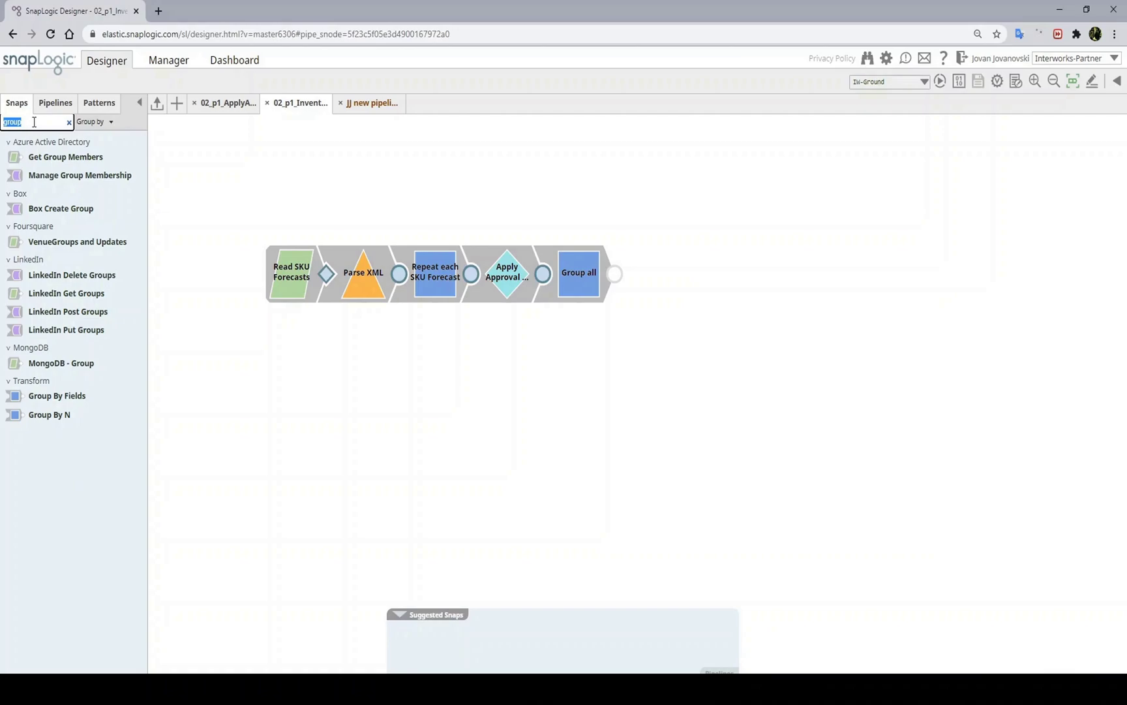
text(file)
drag(49, 212, 287, 361)
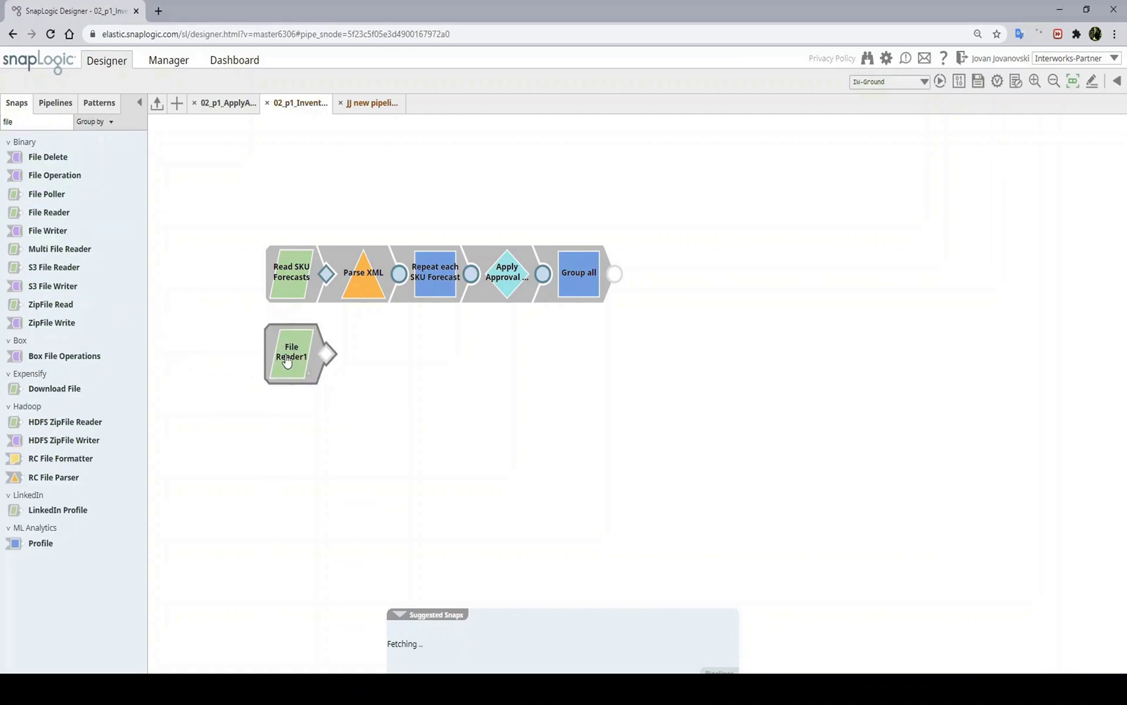
Step: Label the new File Reader Read Prepared Order Report, add an input view, and save it with the file blank
text(Read Prepared )
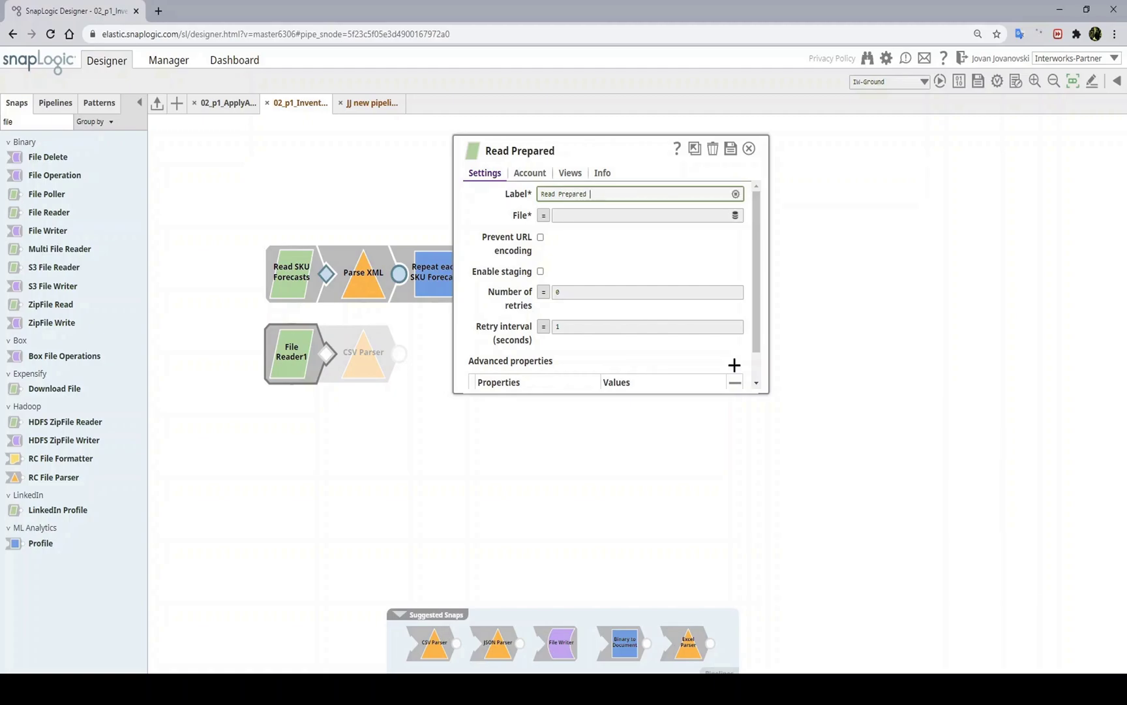
text(Order Report)
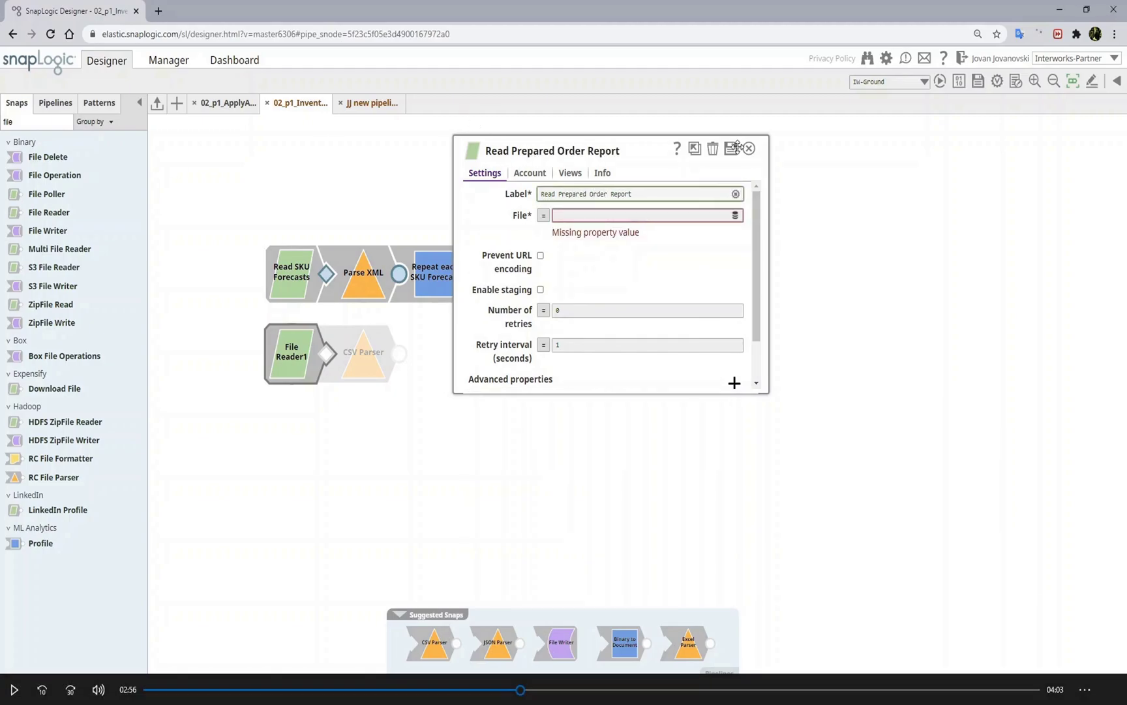
click(735, 148)
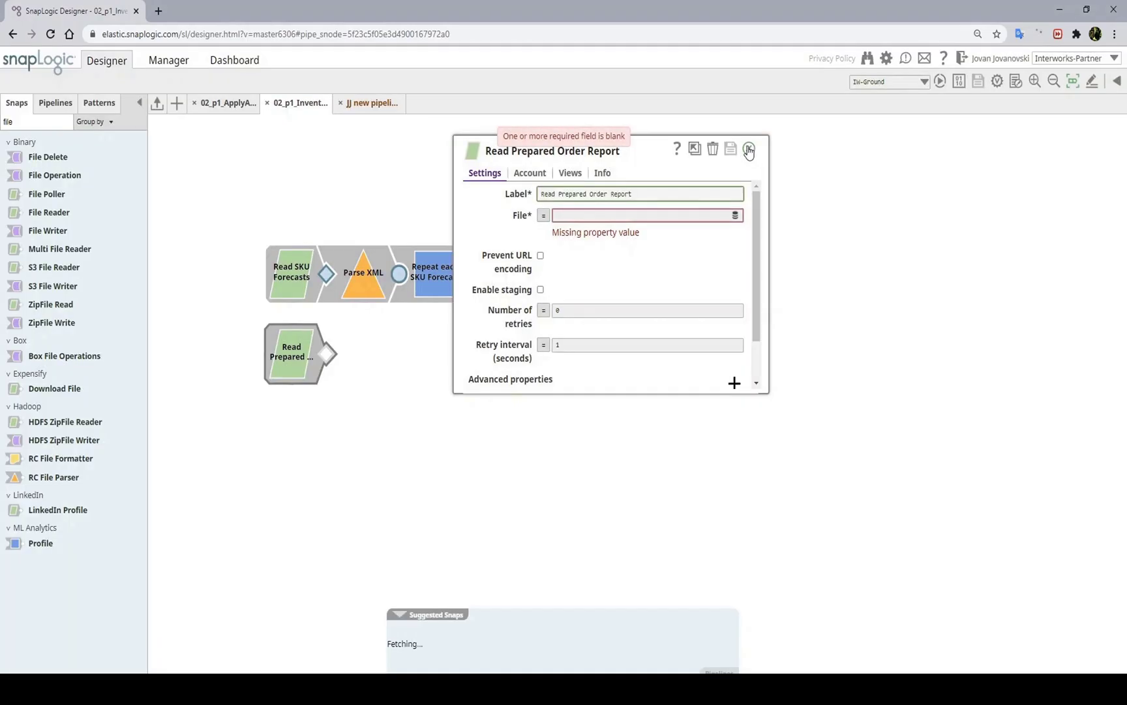
click(577, 171)
click(729, 151)
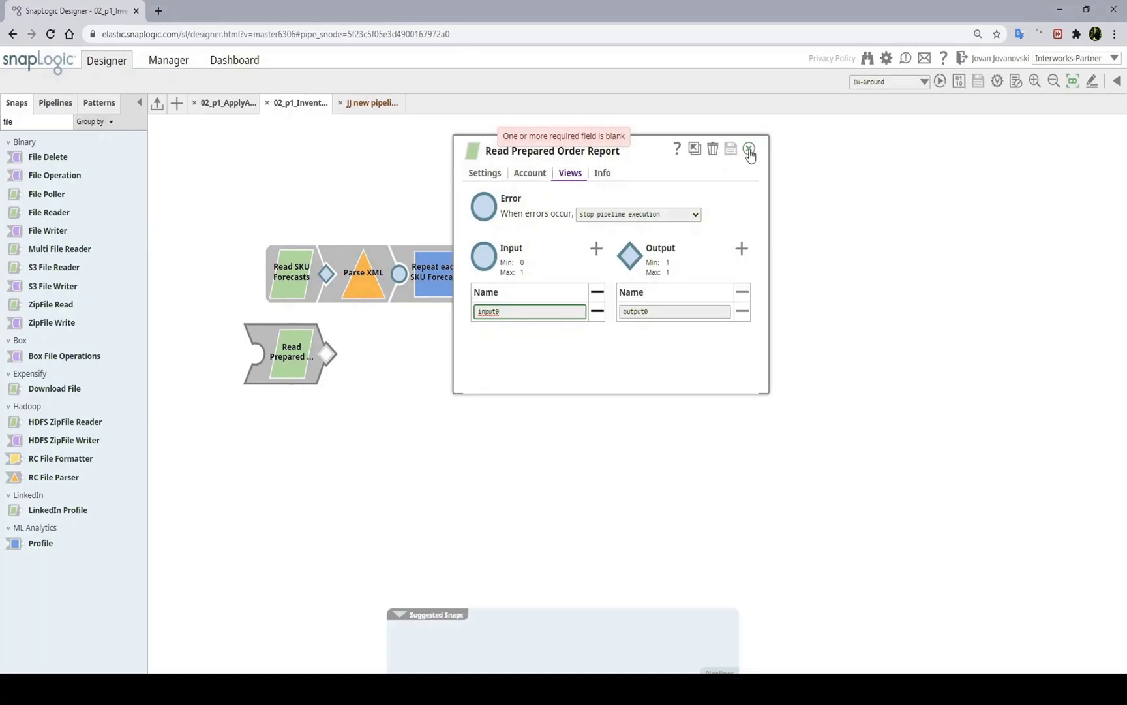
click(749, 148)
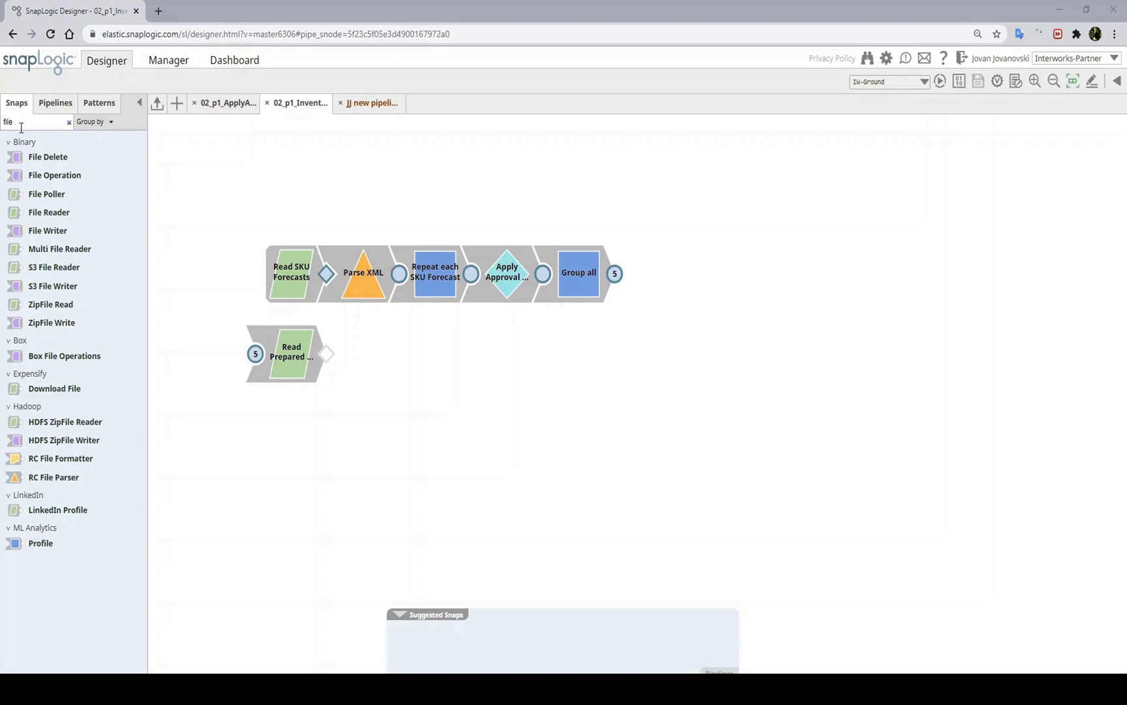
Step: Attach a JSON Parser snap after Read Prepared Order Report, followed by the suggested Filter snap
double_click(21, 128)
text(js)
drag(49, 197, 359, 353)
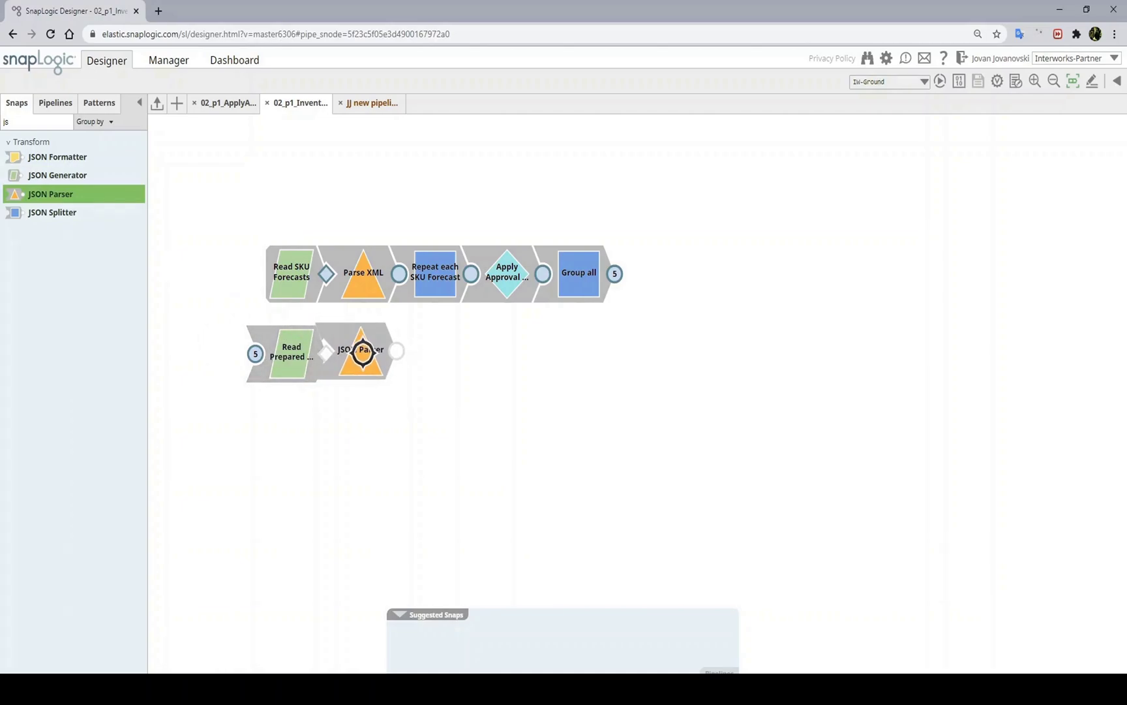
click(498, 644)
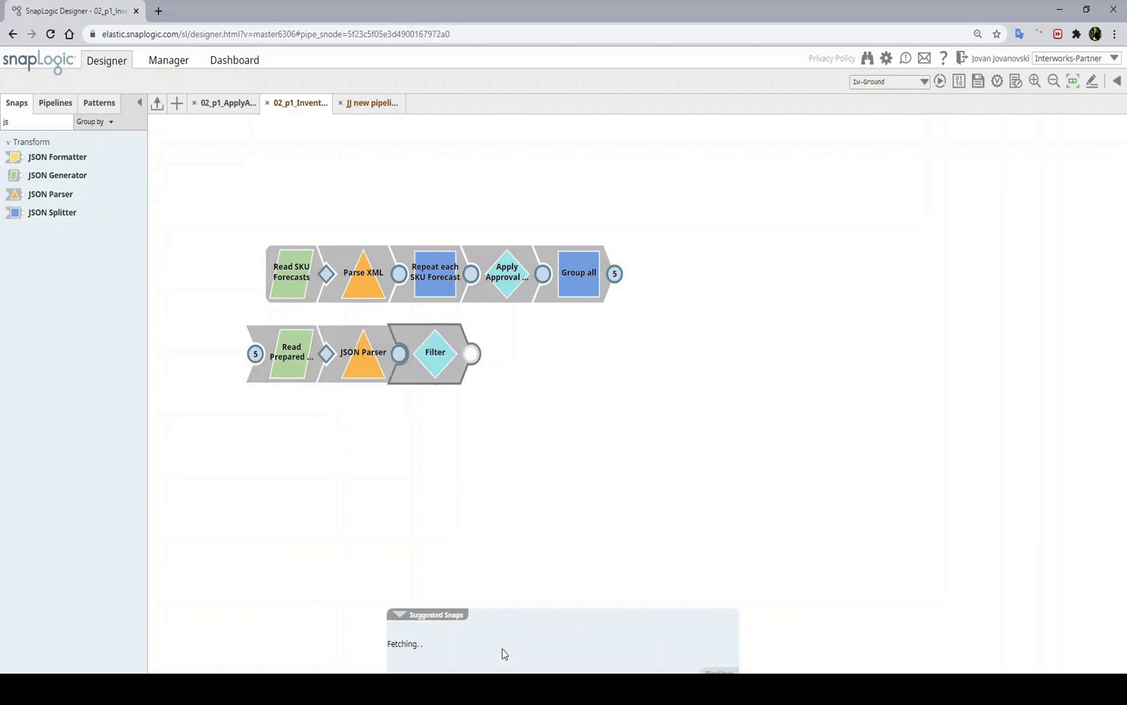
Step: Label the Filter snap Filter SKU Forecasts
click(563, 191)
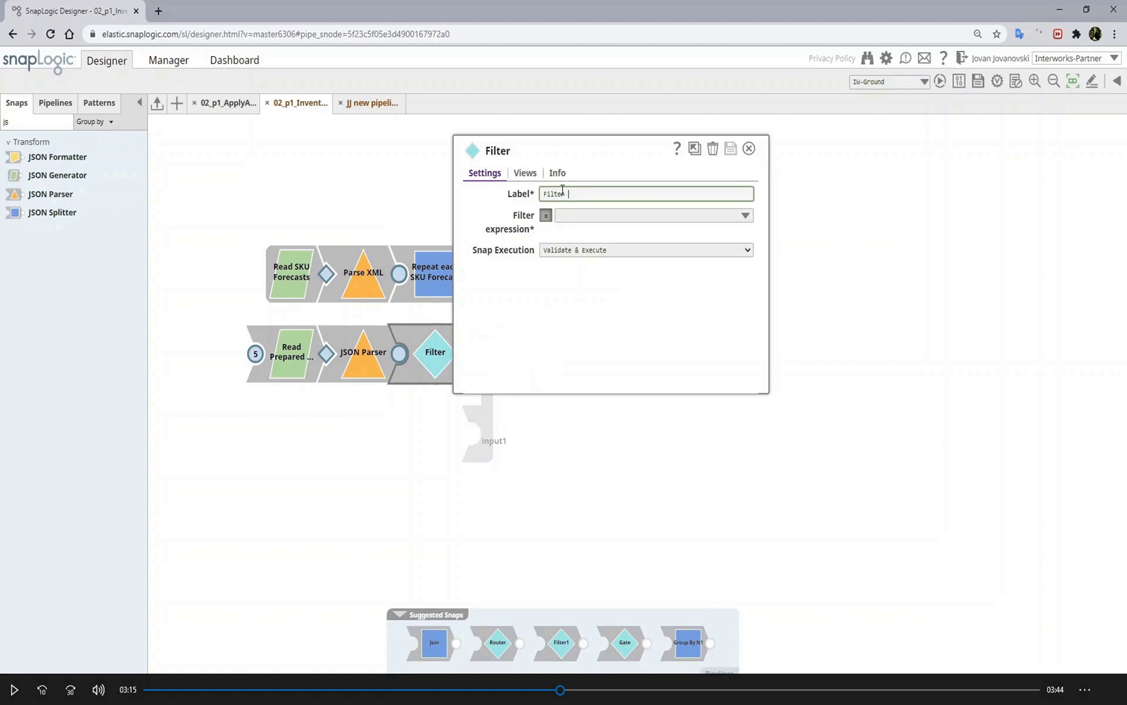
text(SKU F)
text(orecasts)
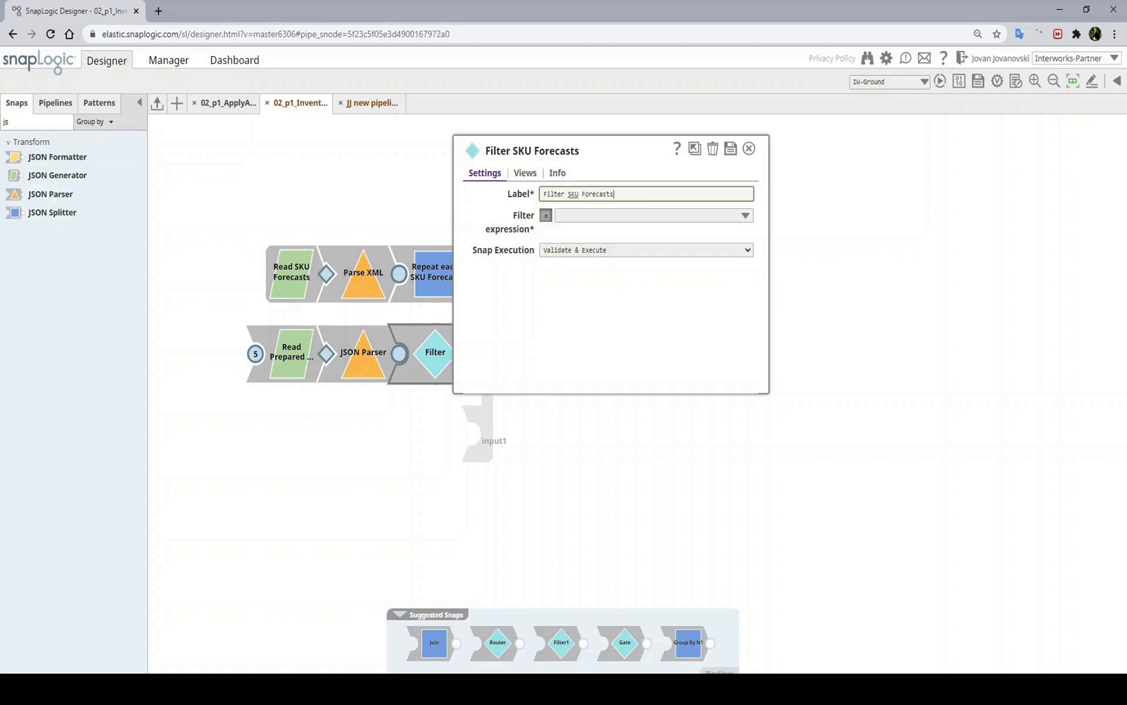
click(497, 301)
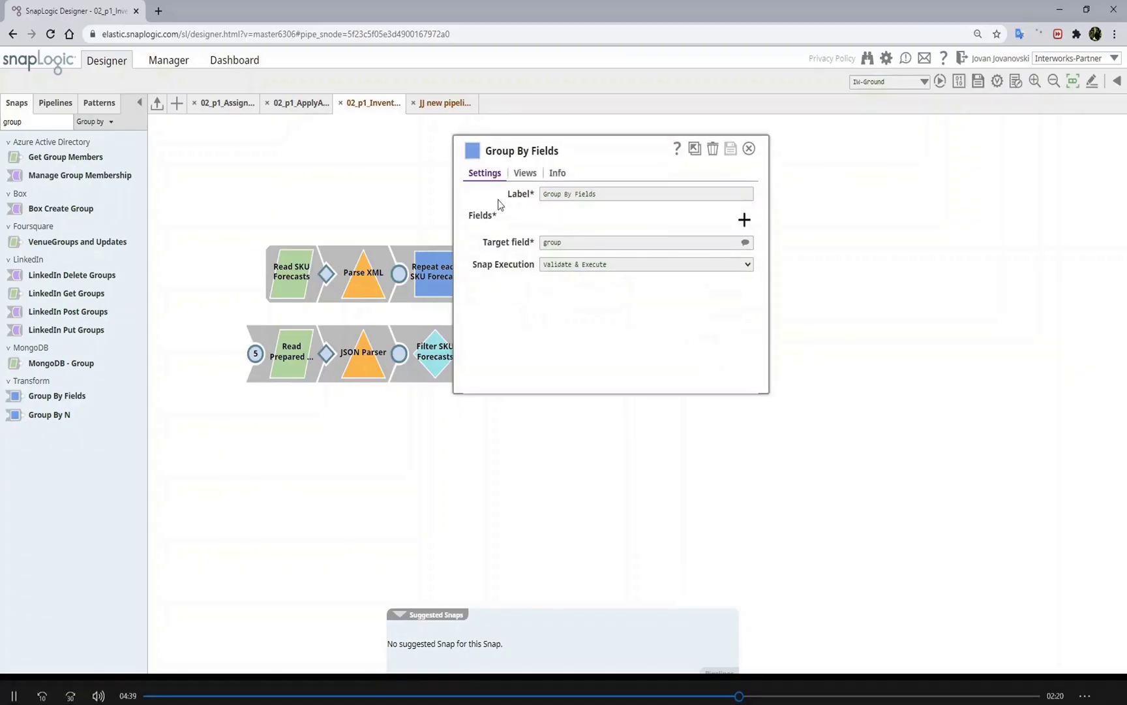
Step: Label the Group By Fields snap Group By Vendor, add the field $OrderReport.Order.Vendor, and save it
double_click(585, 195)
text(Vendo)
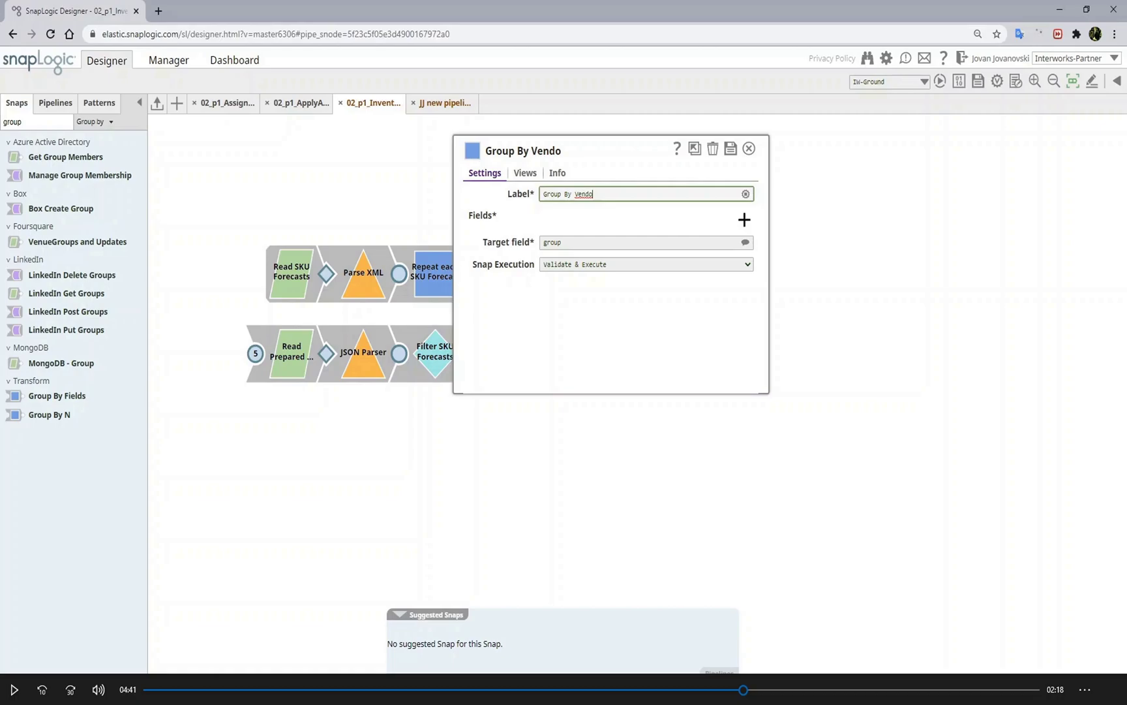
text(r)
click(745, 219)
text($OrderReport.Order.Vendor)
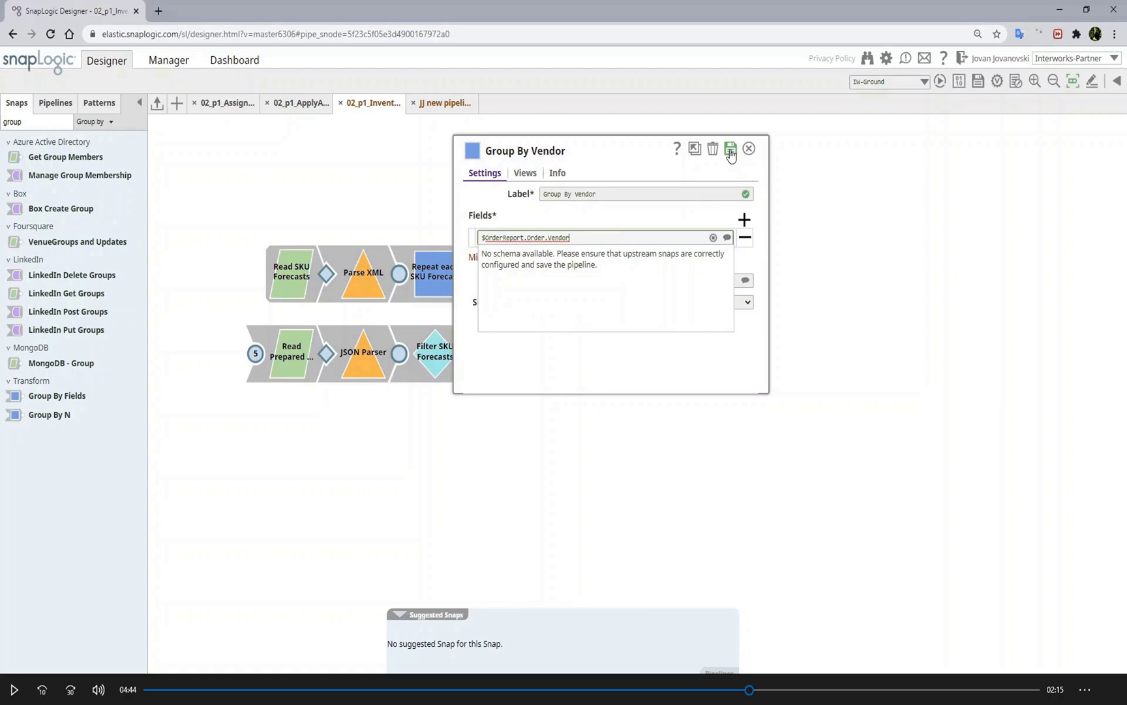
click(731, 150)
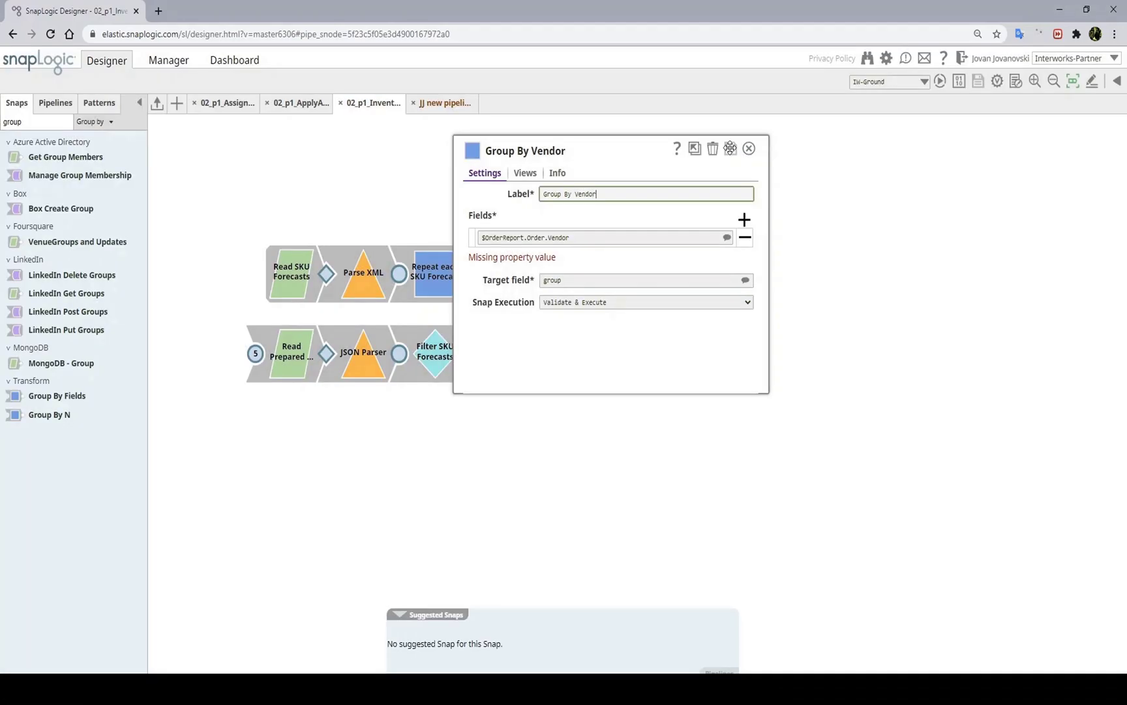
click(749, 148)
Step: Find the Pipeline Execute snap and attach it after Group By Vendor
double_click(37, 119)
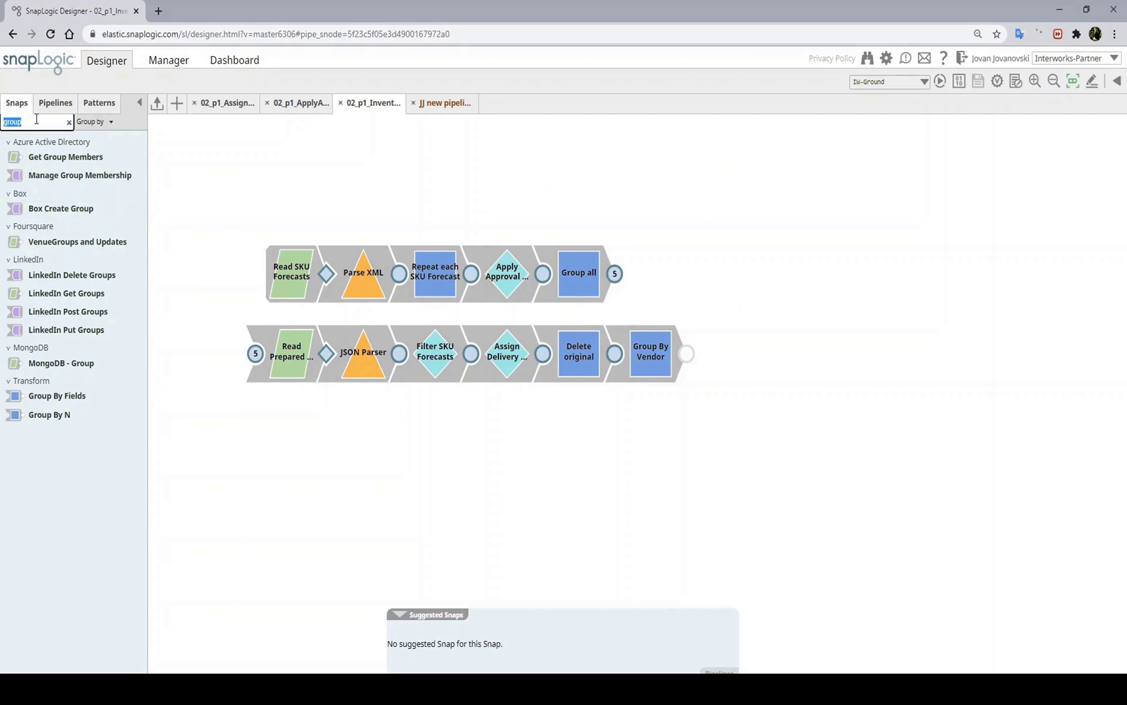
text(pipeline)
drag(59, 156, 723, 353)
Step: Label the Pipeline Execute snap Submit Order, set its pipeline to 02_p1_SubmitOrder, copy that pipeline name, and save
triple_click(666, 191)
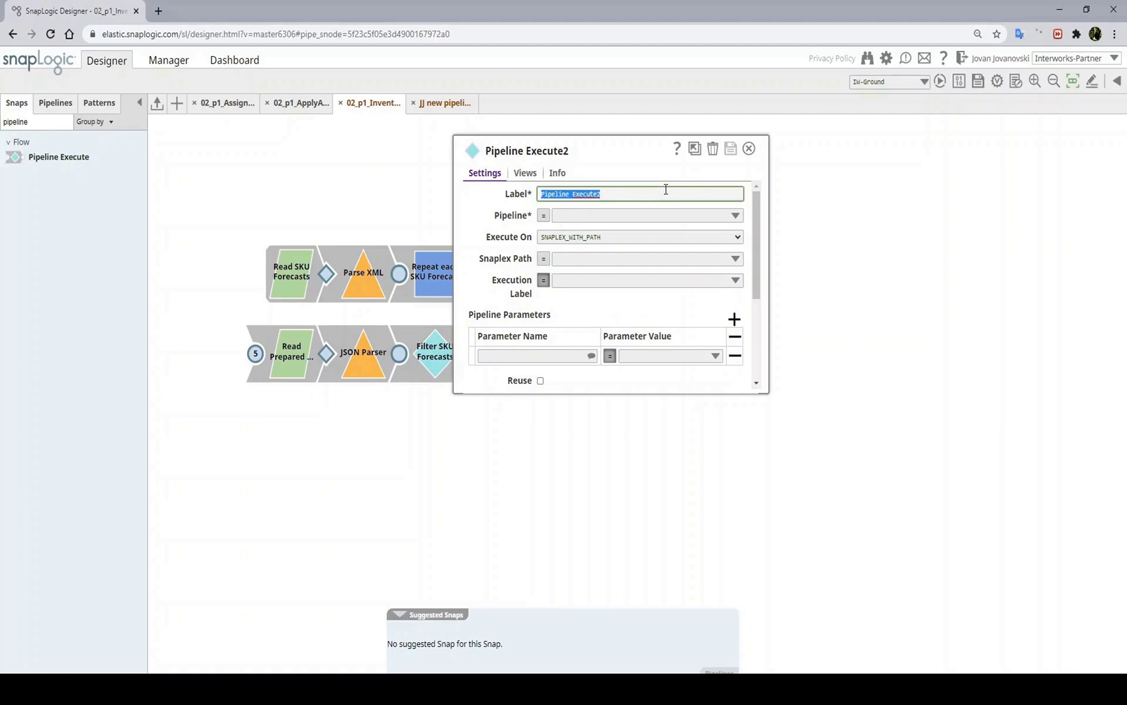
text(Submit Order)
click(645, 212)
text(02_p1_Submit)
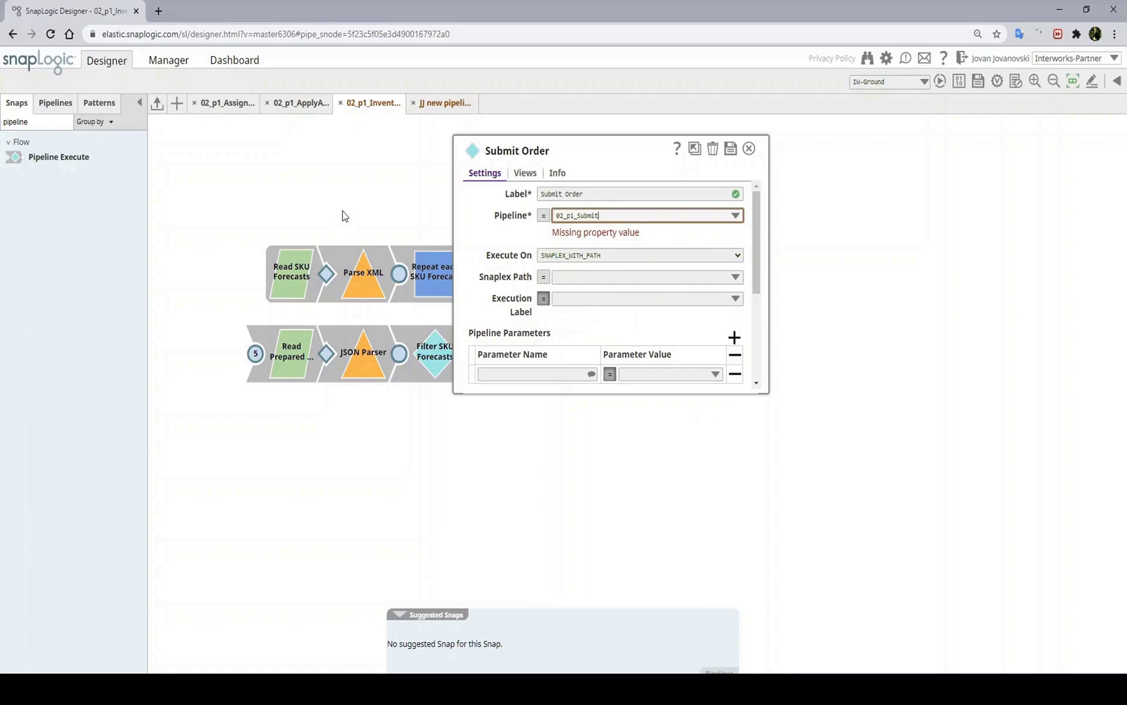
text(Order)
double_click(591, 215)
right_click(591, 215)
click(618, 259)
click(730, 149)
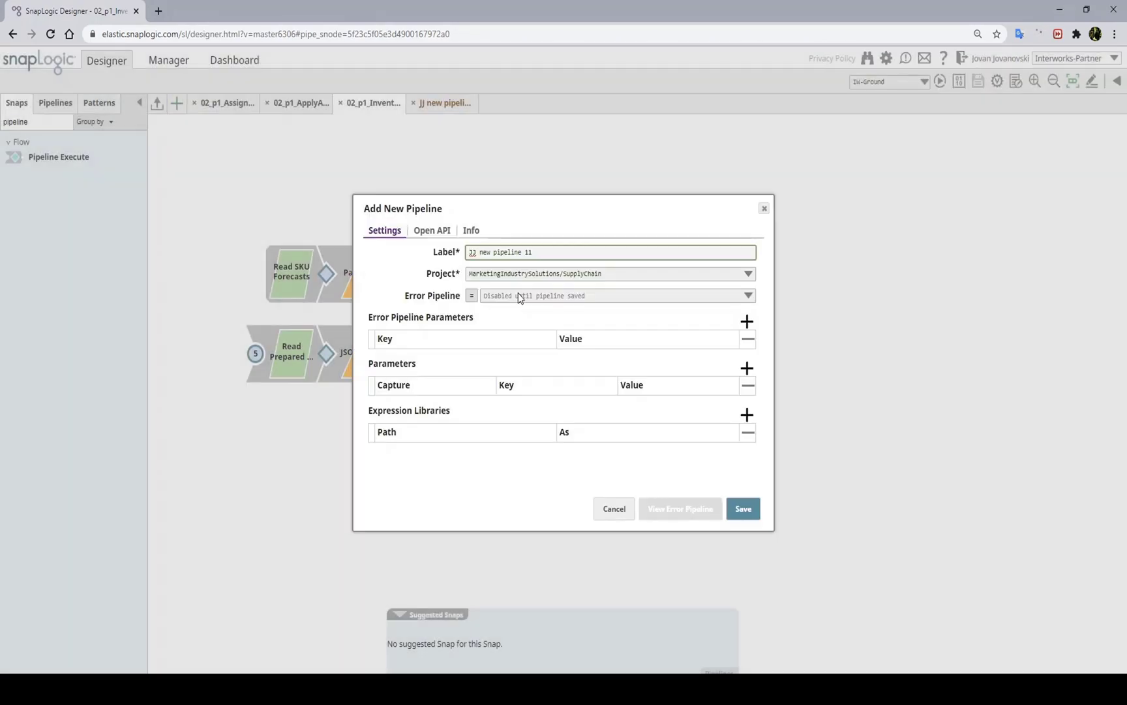
Step: Create a new pipeline named with the copied 02_p1_SubmitOrder in the MarketingIndustrySolutions/SupplyChain project
key(ctrl+a)
key(ctrl+v)
click(744, 509)
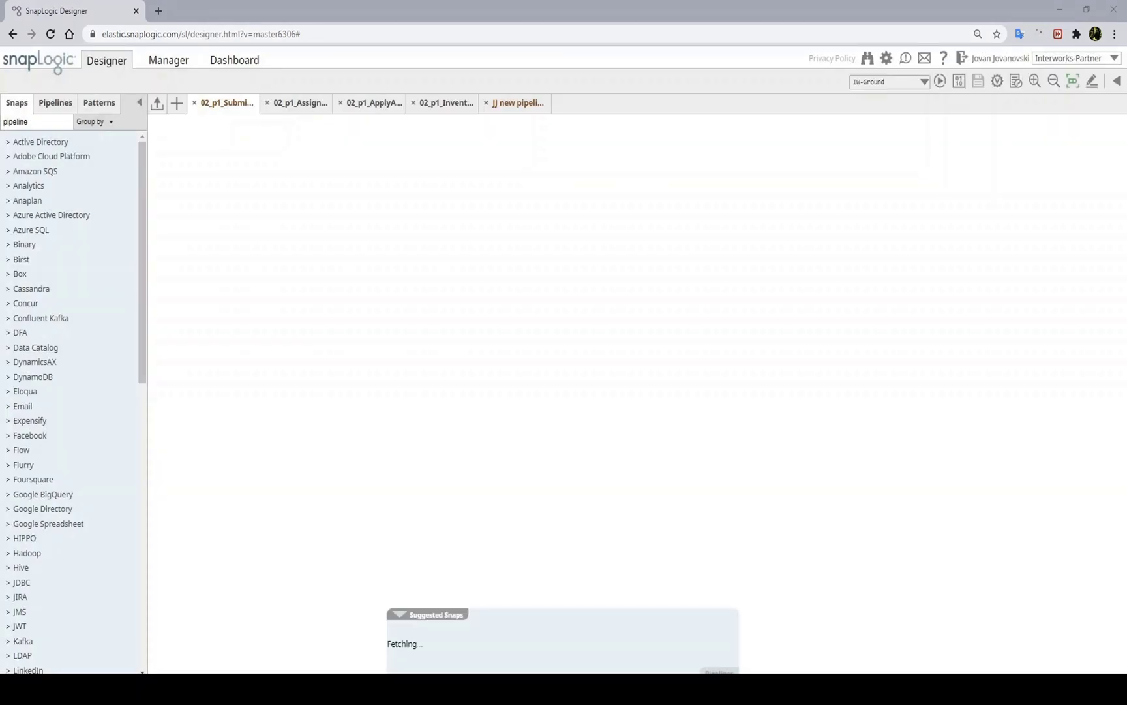
Step: Build a chain of JSON Splitter, JSON Formatter and File Writer snaps on the empty canvas
double_click(34, 119)
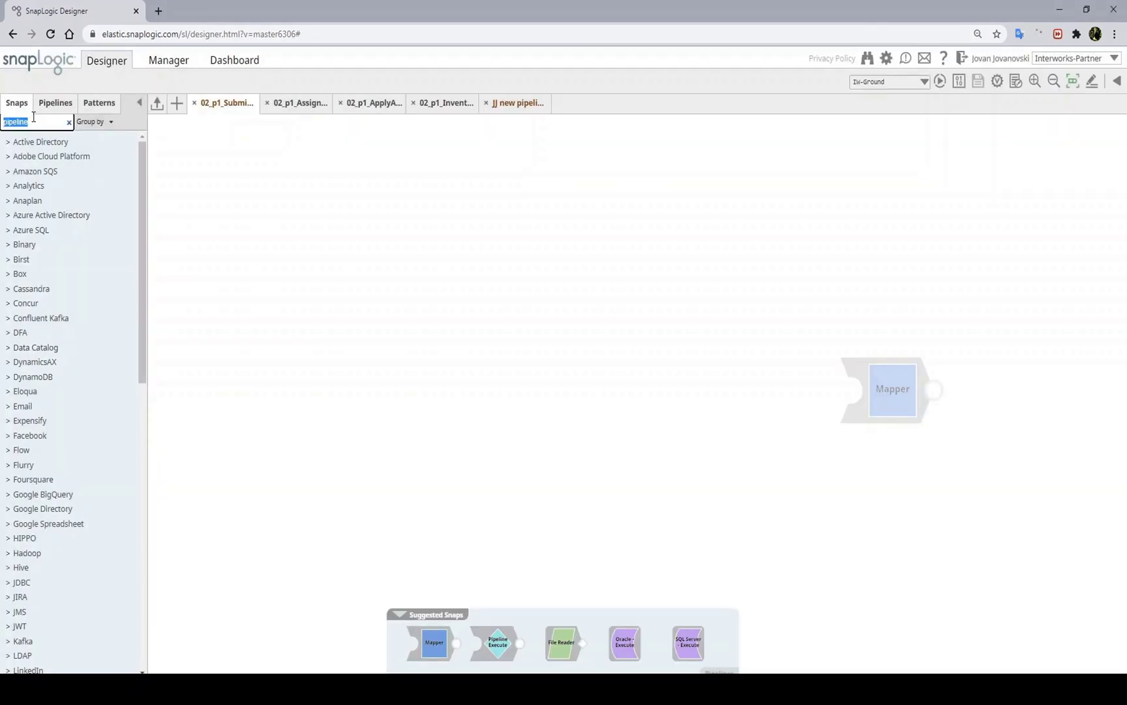
text(jso)
drag(53, 212, 313, 298)
drag(42, 158, 398, 298)
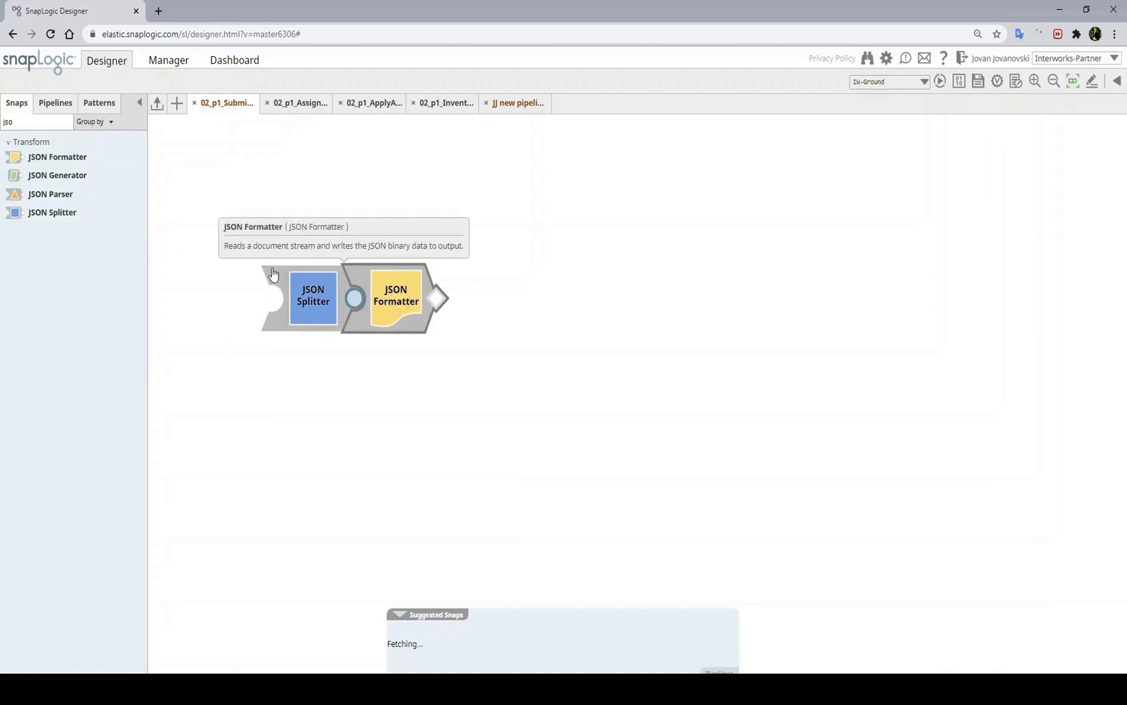
click(624, 646)
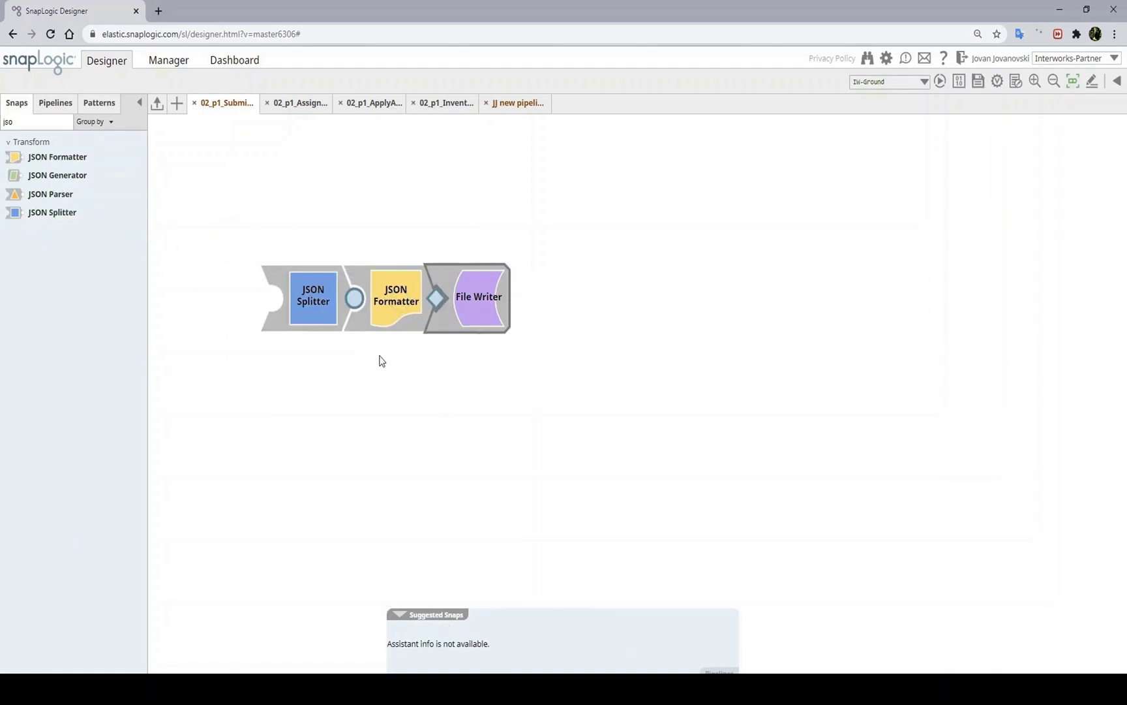
Step: Add an output view to the File Writer snap and save its settings
click(464, 300)
click(569, 176)
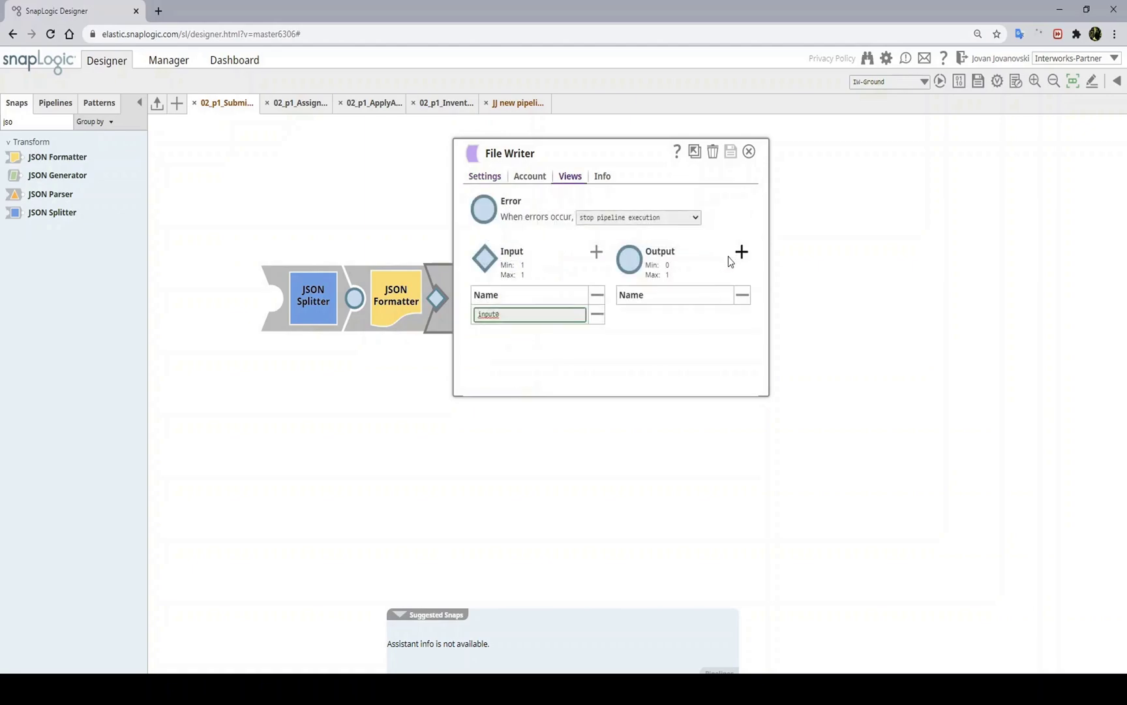
click(729, 150)
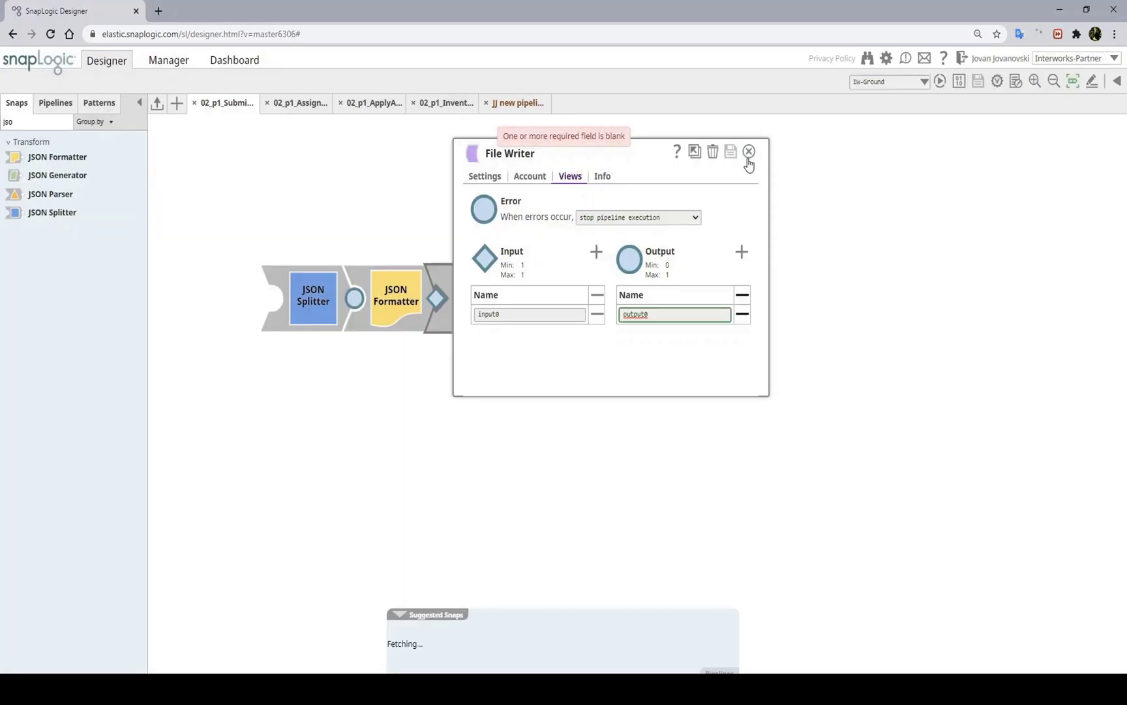
click(748, 152)
Step: Find the Email Sender snap and place it after File Writer
double_click(32, 122)
text(ema)
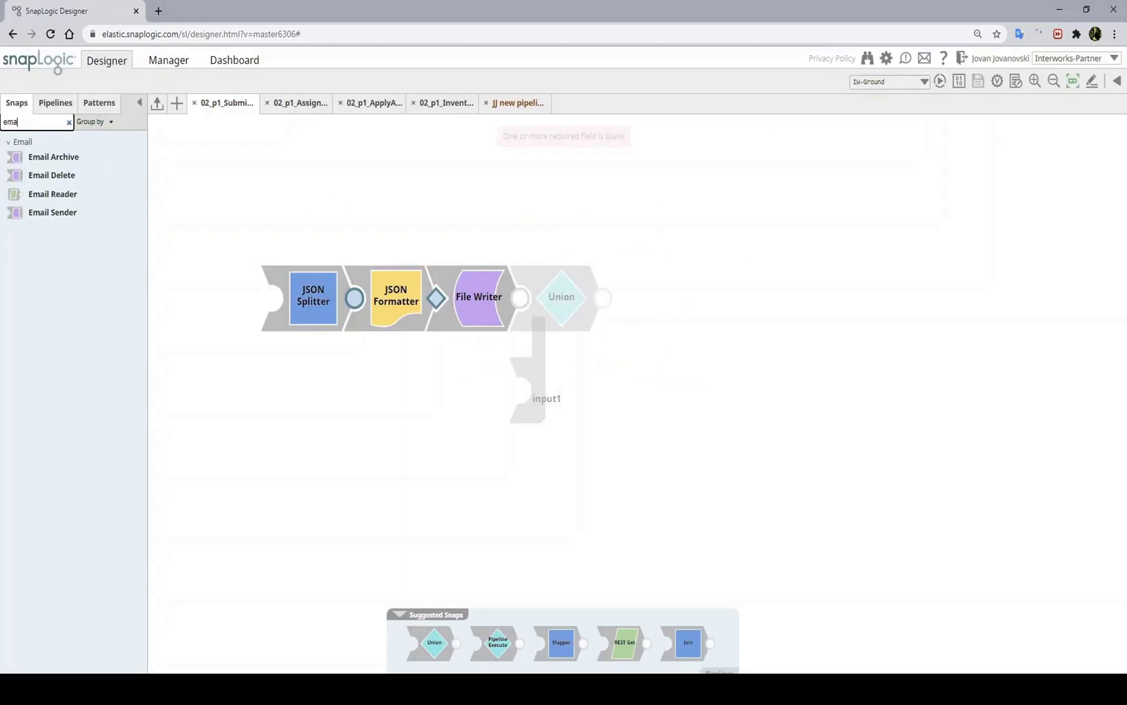
drag(54, 213, 567, 300)
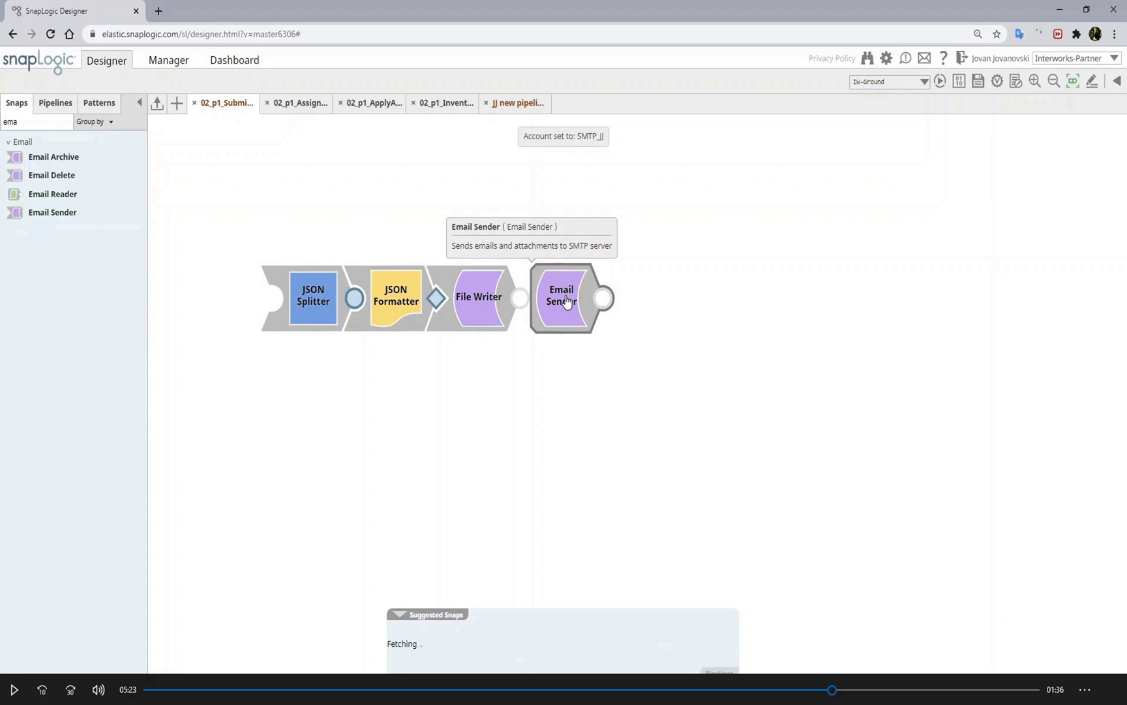
Step: Label the Email Sender snap Send Email to Vendor, give it an input view connecting it to File Writer, and save the pipeline
click(566, 300)
triple_click(546, 199)
text(Send Email to Vendor)
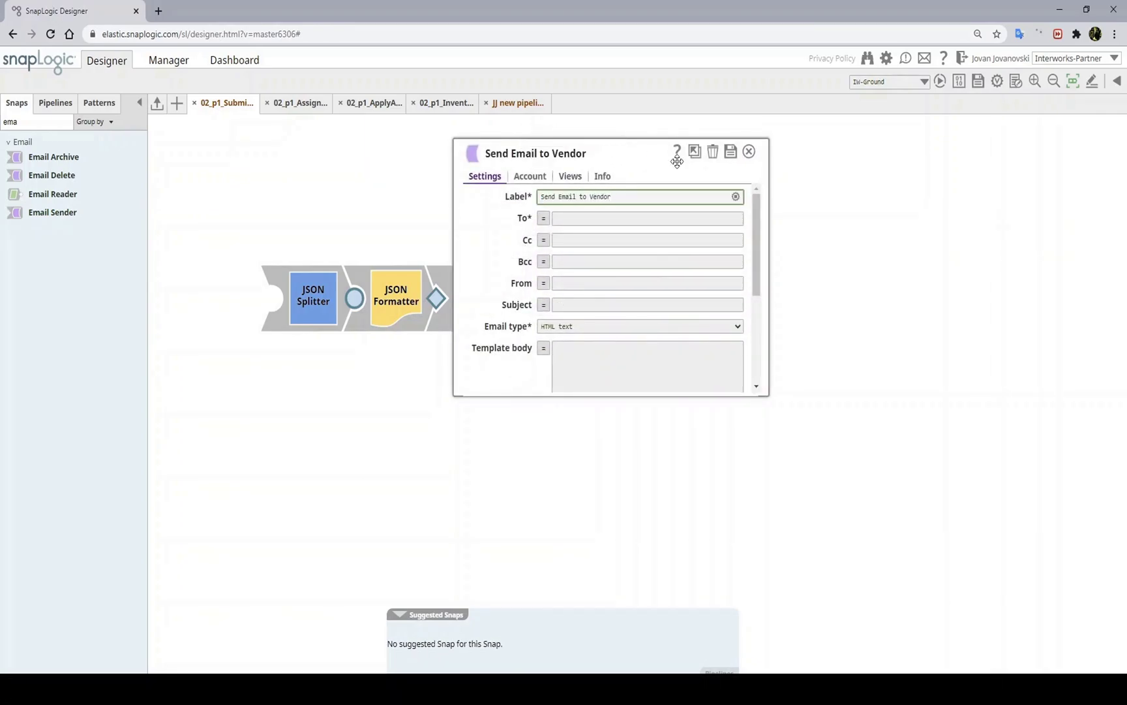
click(583, 176)
click(730, 152)
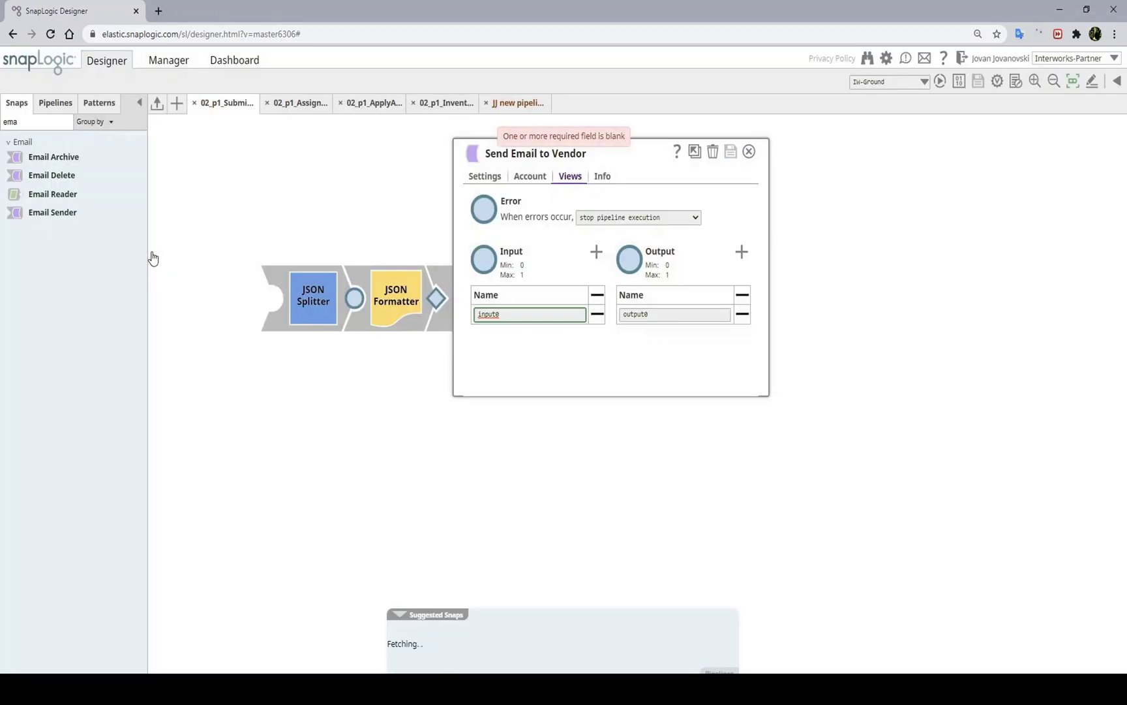
click(749, 151)
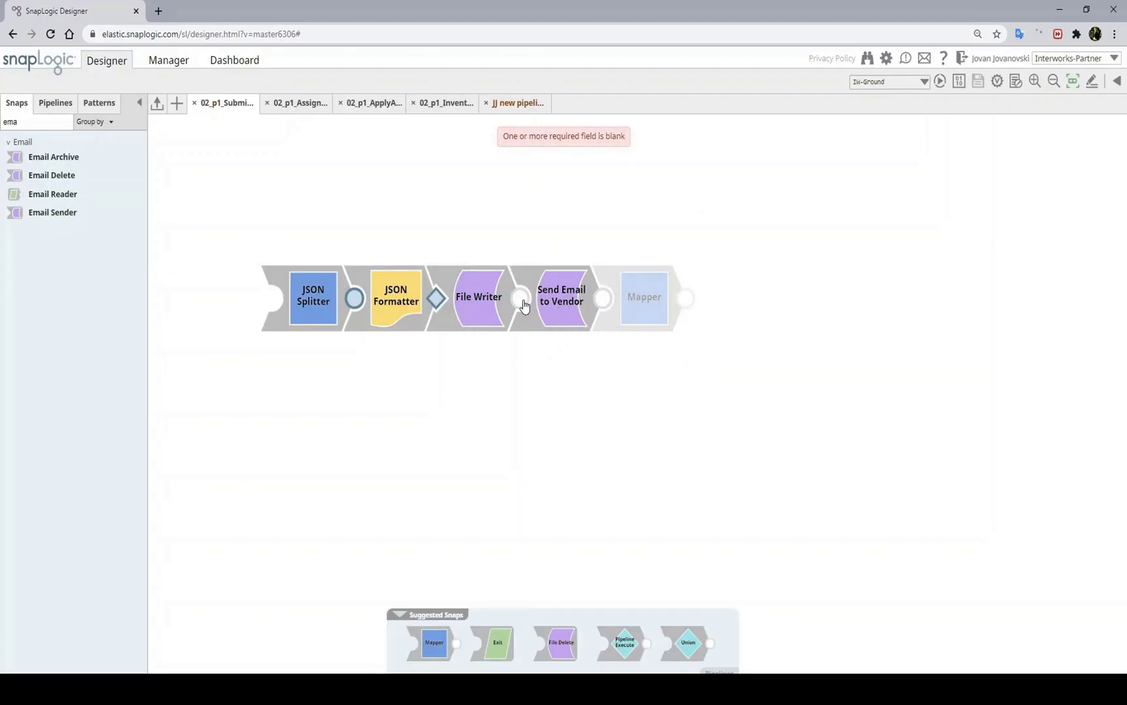
click(977, 81)
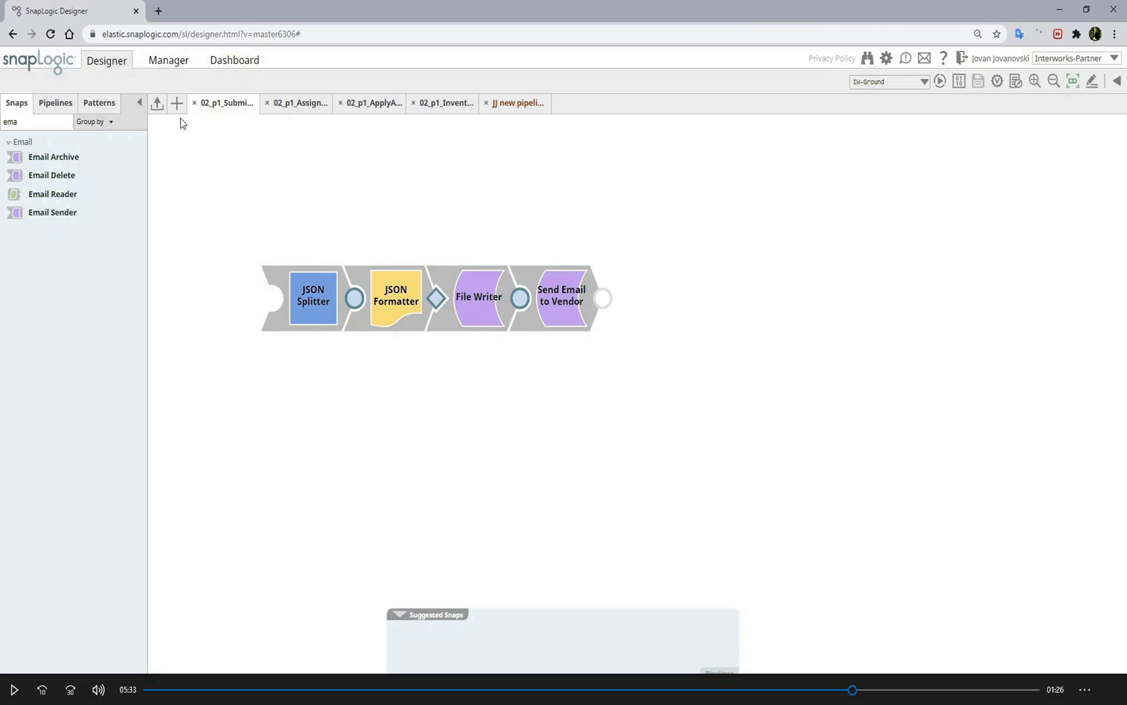
Step: Close the submit-order, delivery-address and approval-rules child pipelines and JJ new pipeline
click(194, 103)
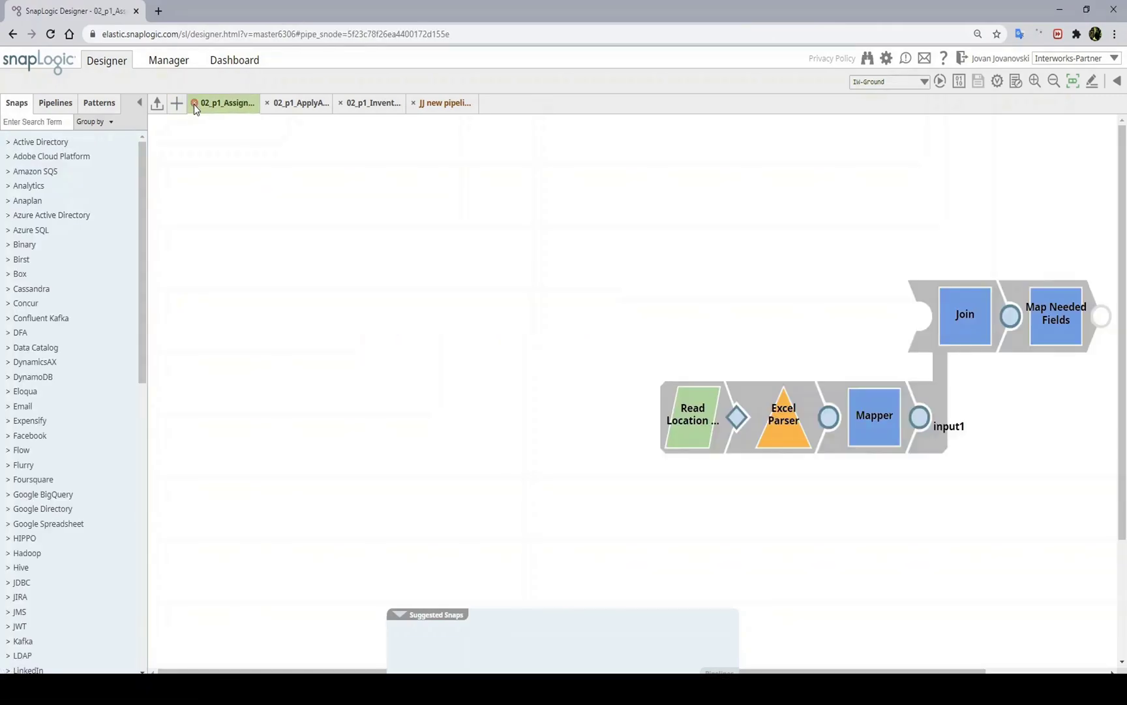
click(194, 105)
click(193, 105)
click(267, 103)
click(659, 457)
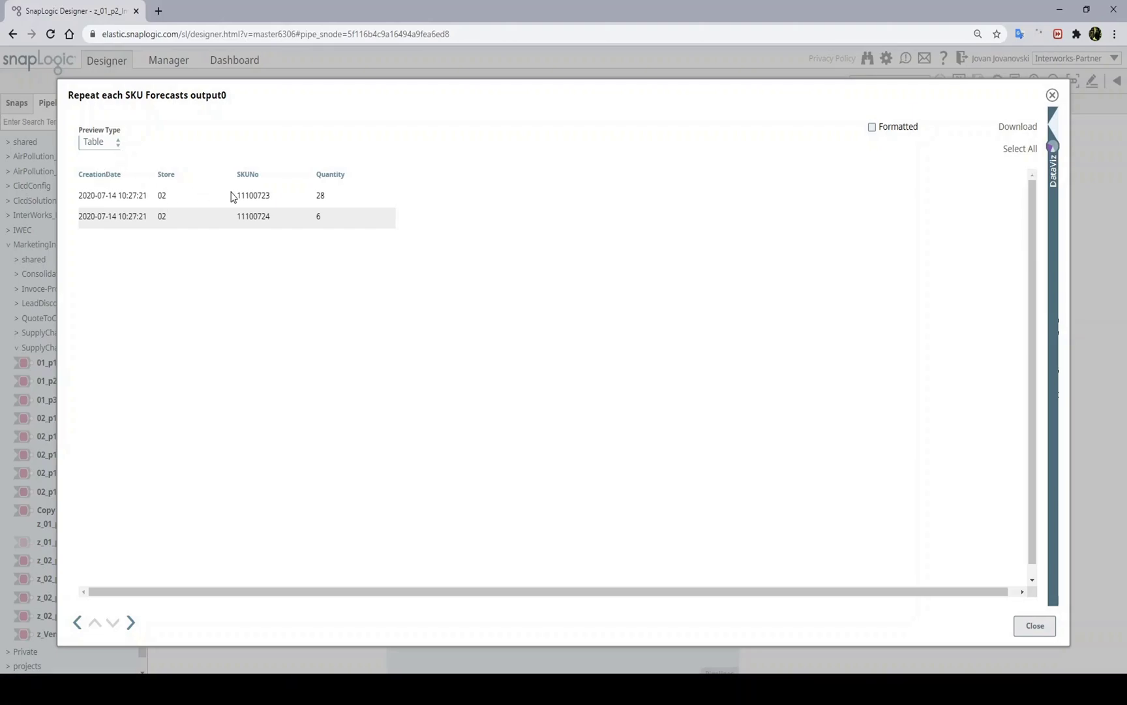
Step: Close the SKU forecast preview and examine the approval status of the first order report in the JSON Parser output
click(1036, 626)
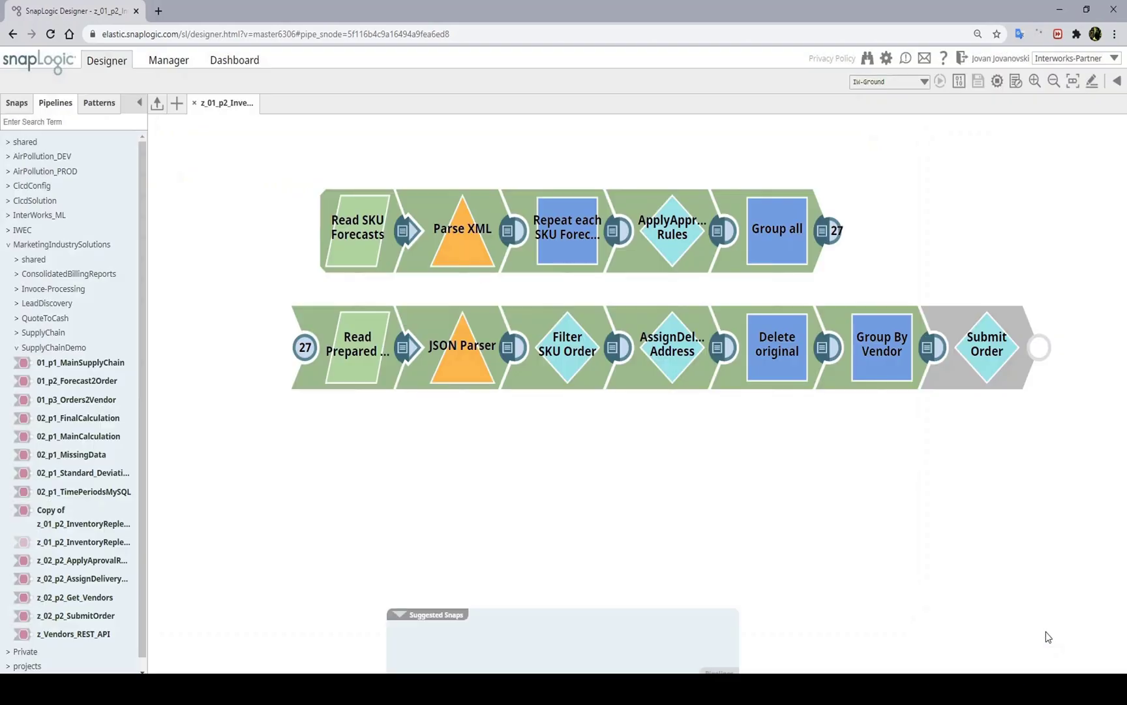
click(508, 348)
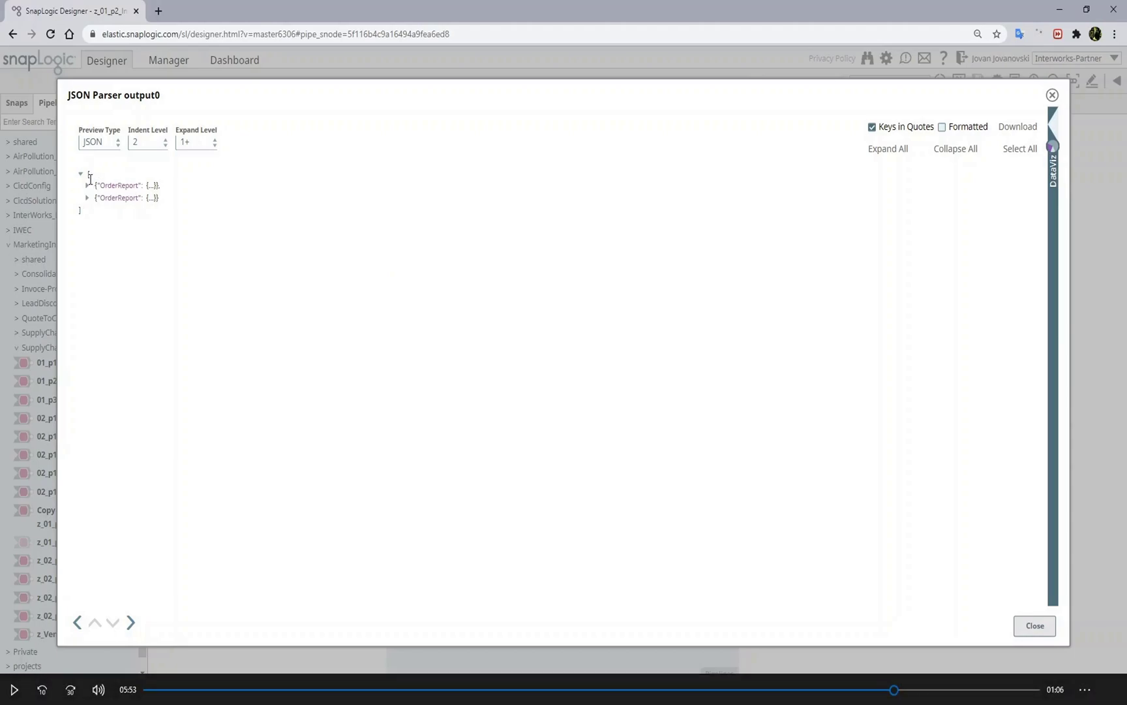
click(88, 185)
click(95, 196)
click(101, 208)
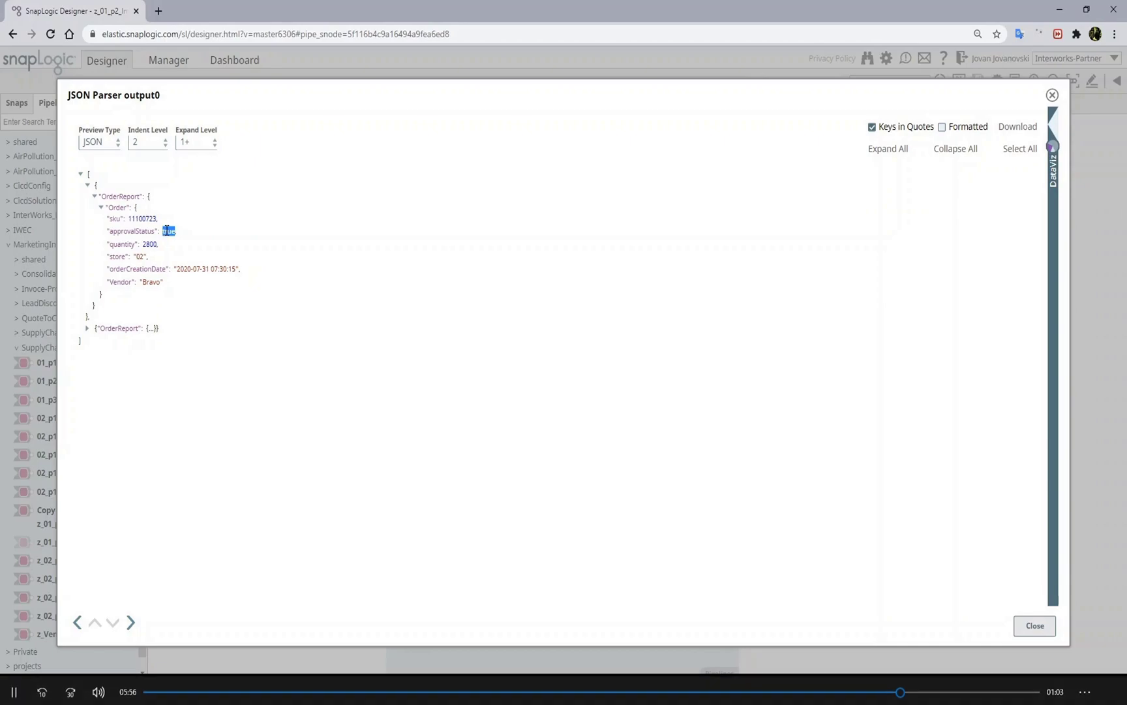
double_click(168, 231)
click(1029, 636)
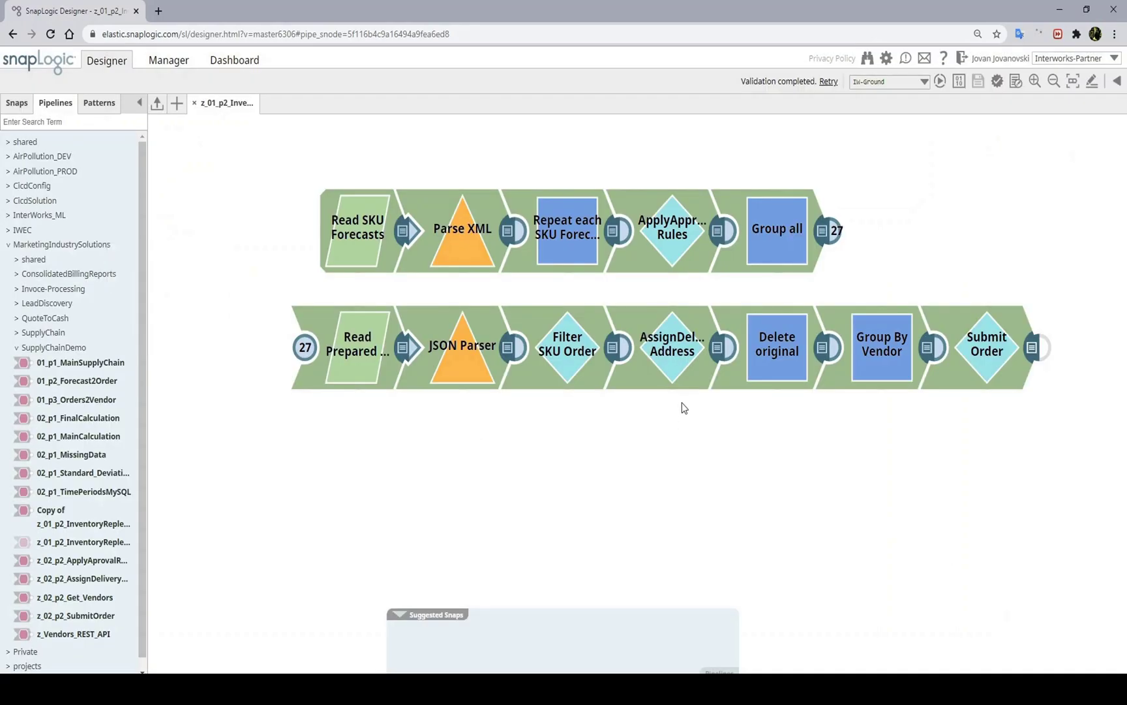
Step: Preview the AssignDelivery Address output as JSON and examine the delivery address in the first order report
click(725, 277)
click(98, 141)
click(85, 186)
click(88, 186)
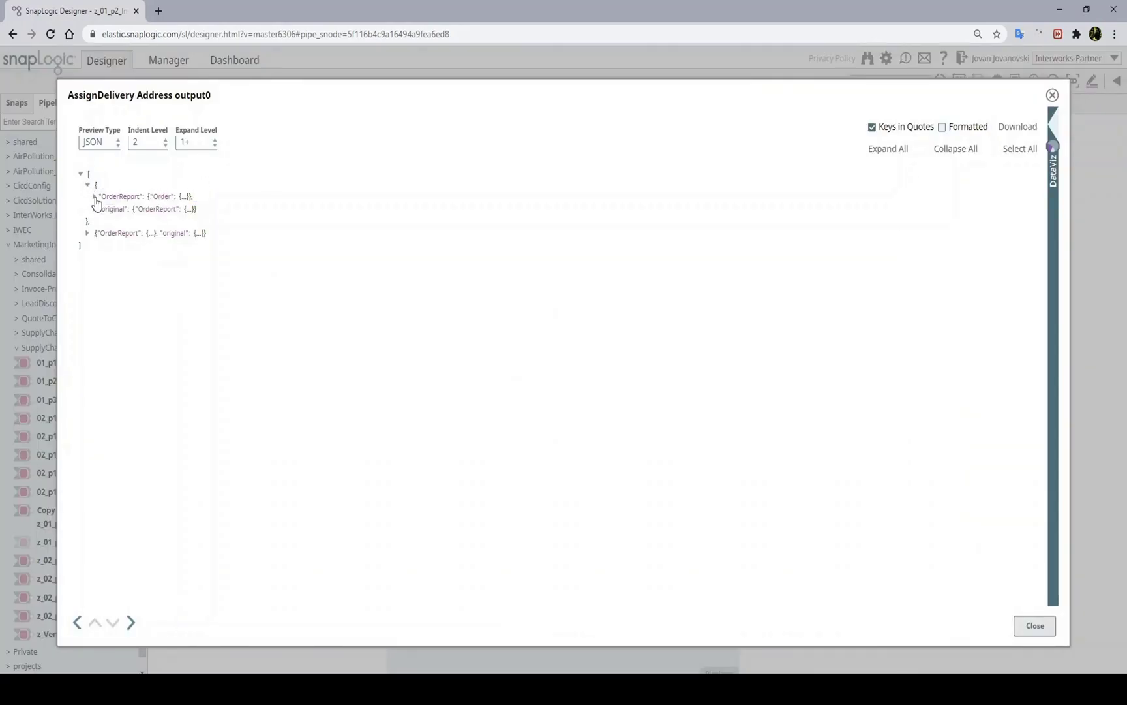
click(95, 197)
click(101, 207)
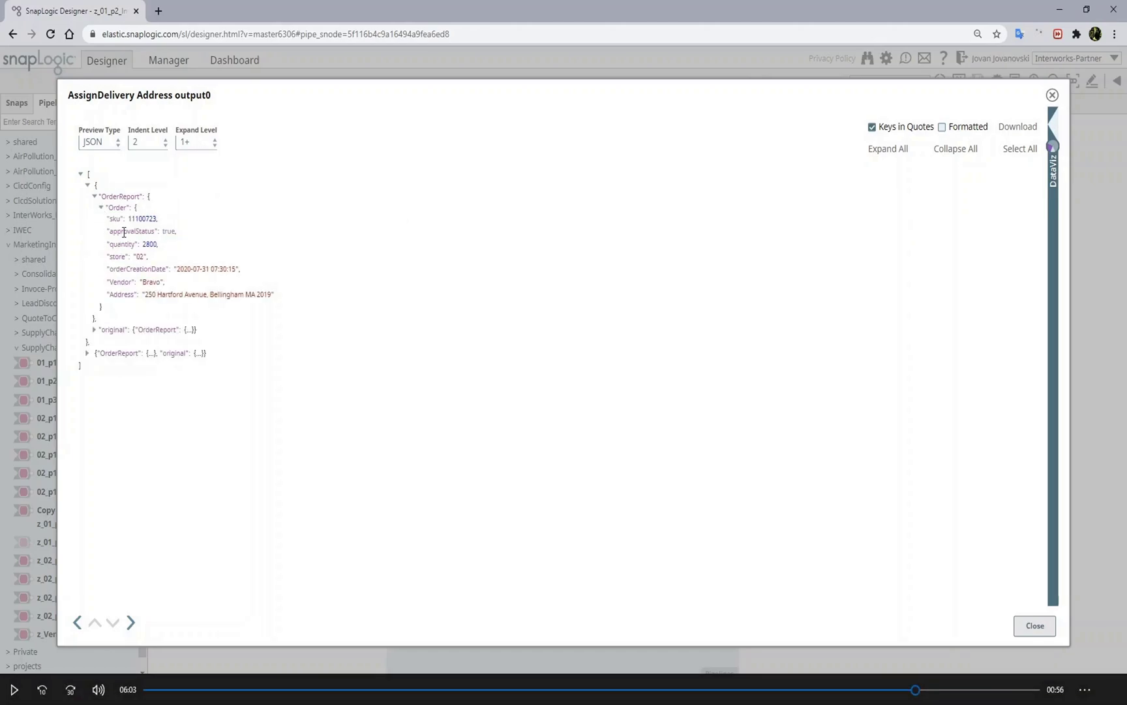
drag(145, 294, 287, 298)
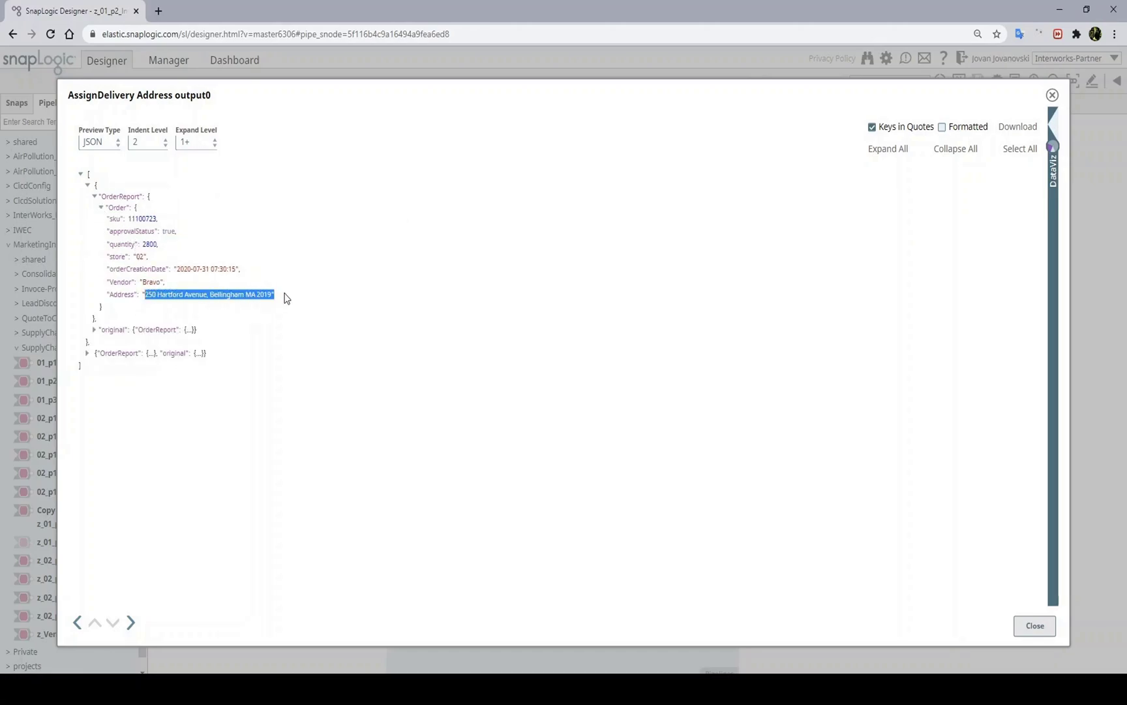
click(1031, 629)
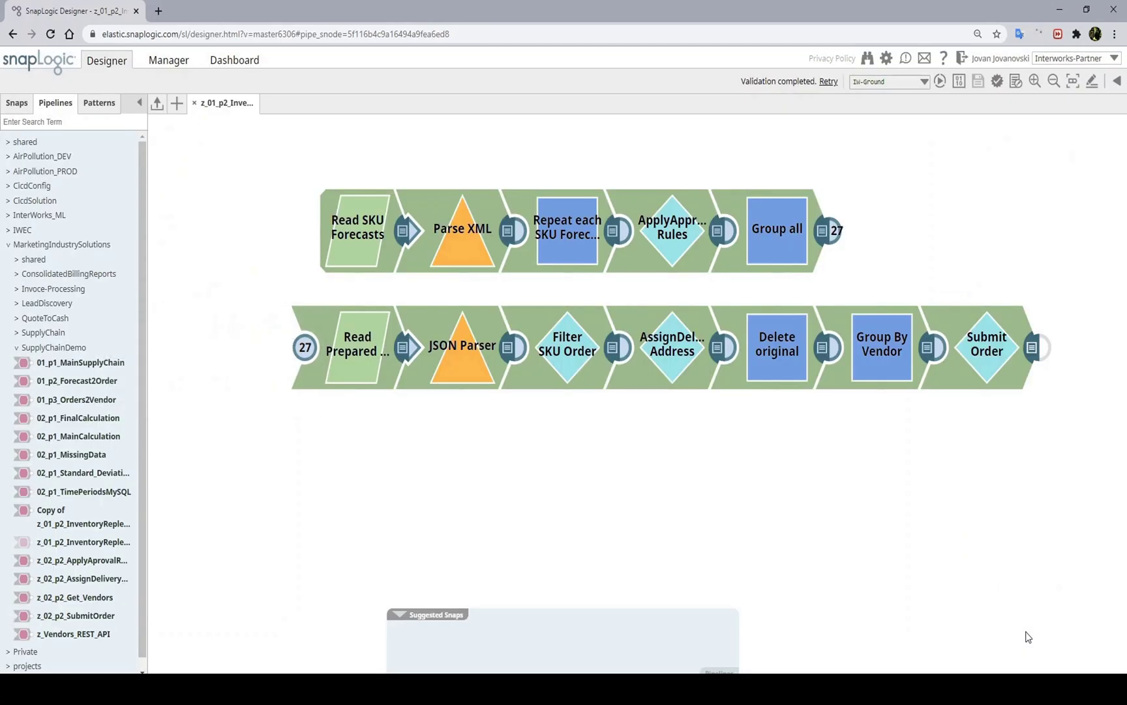
Step: Execute the z_01_p2_InventoryReplenishment pipeline and open the SnapLogic Dashboard in a new browser tab
click(940, 82)
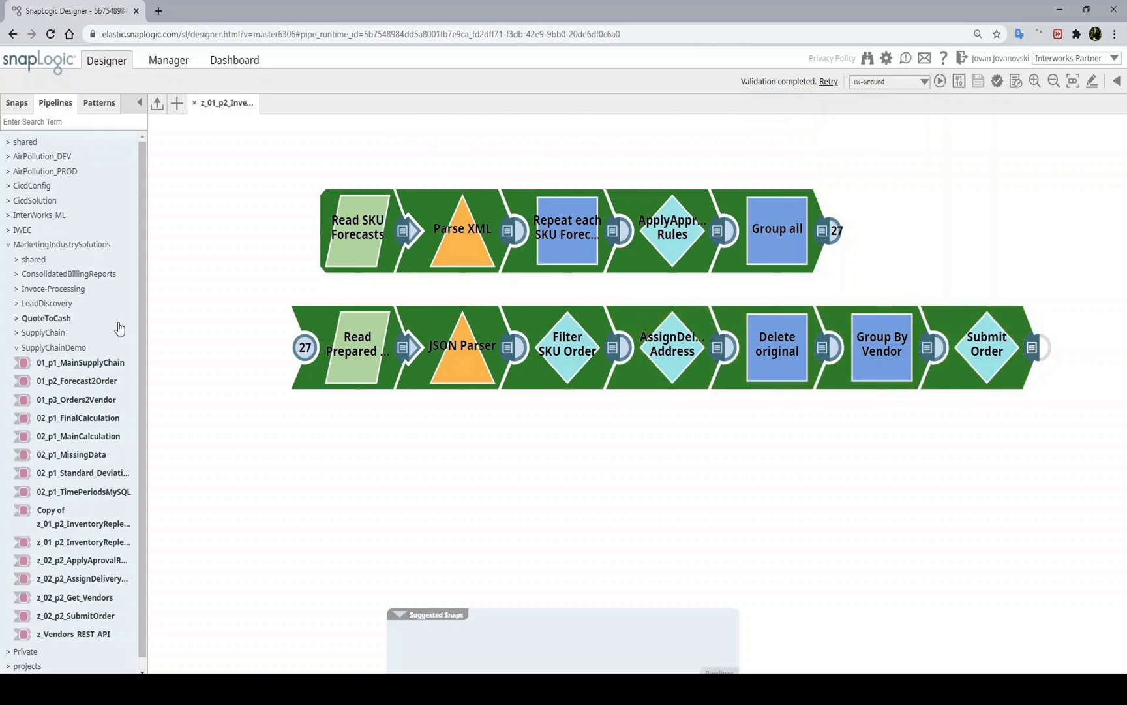
click(243, 61)
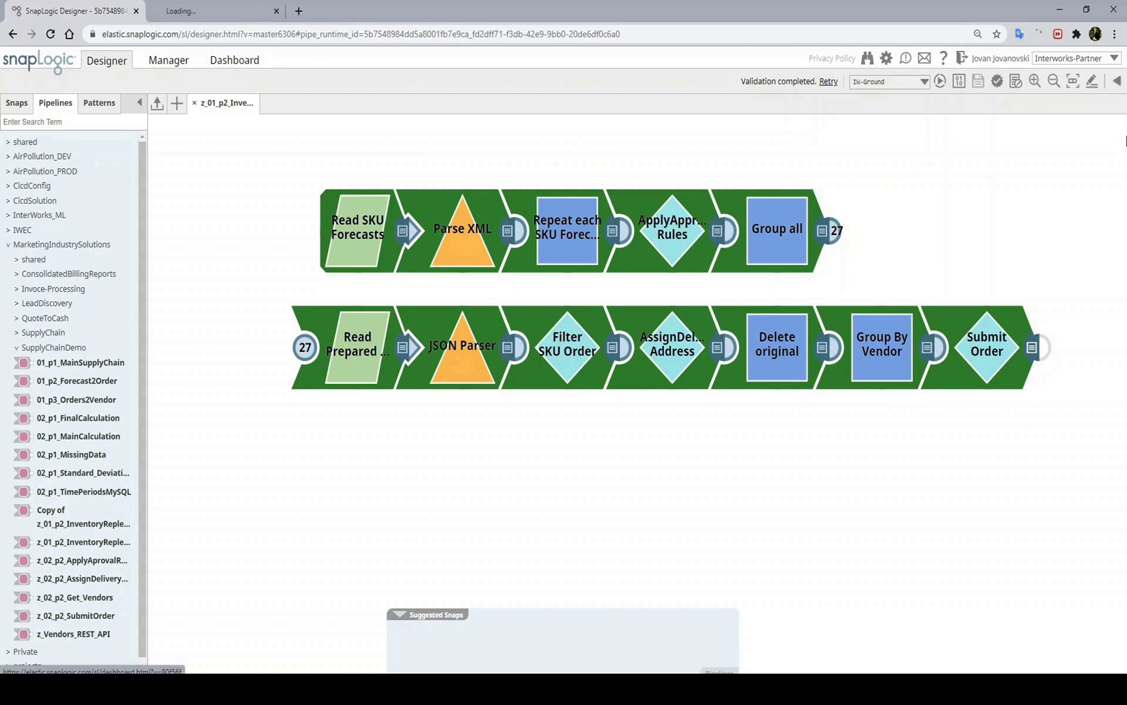
Step: Draft a task for the pipeline with the Scheduled run policy and execution on a regular schedule
click(1117, 81)
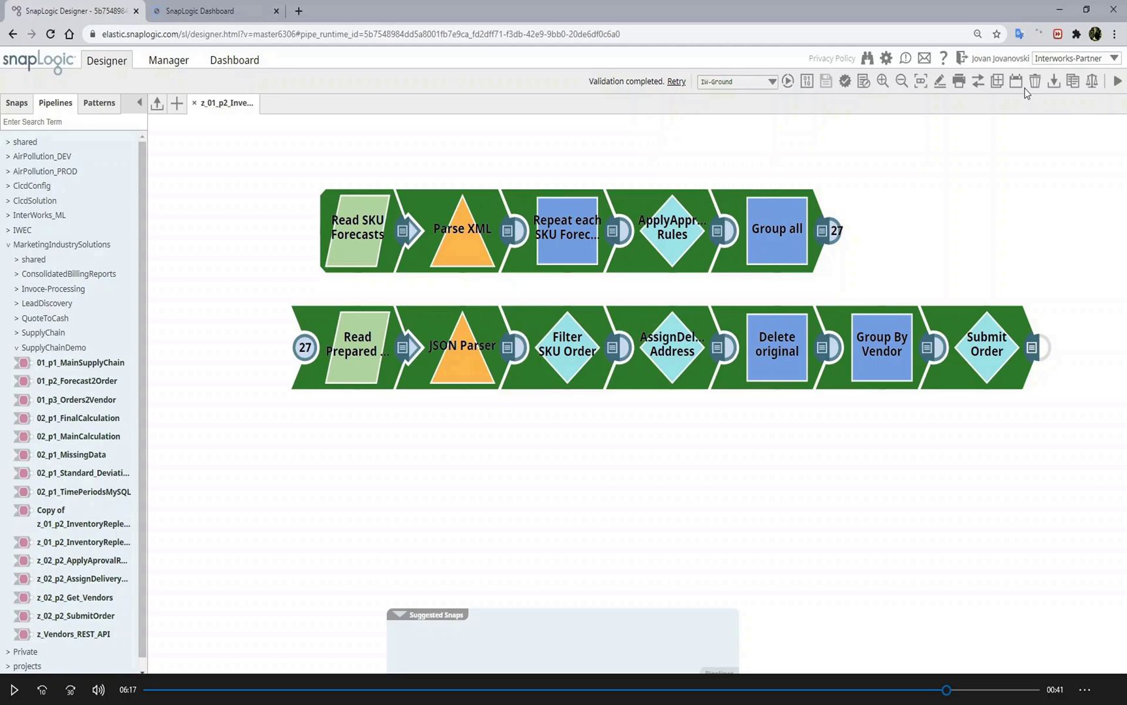
click(1016, 85)
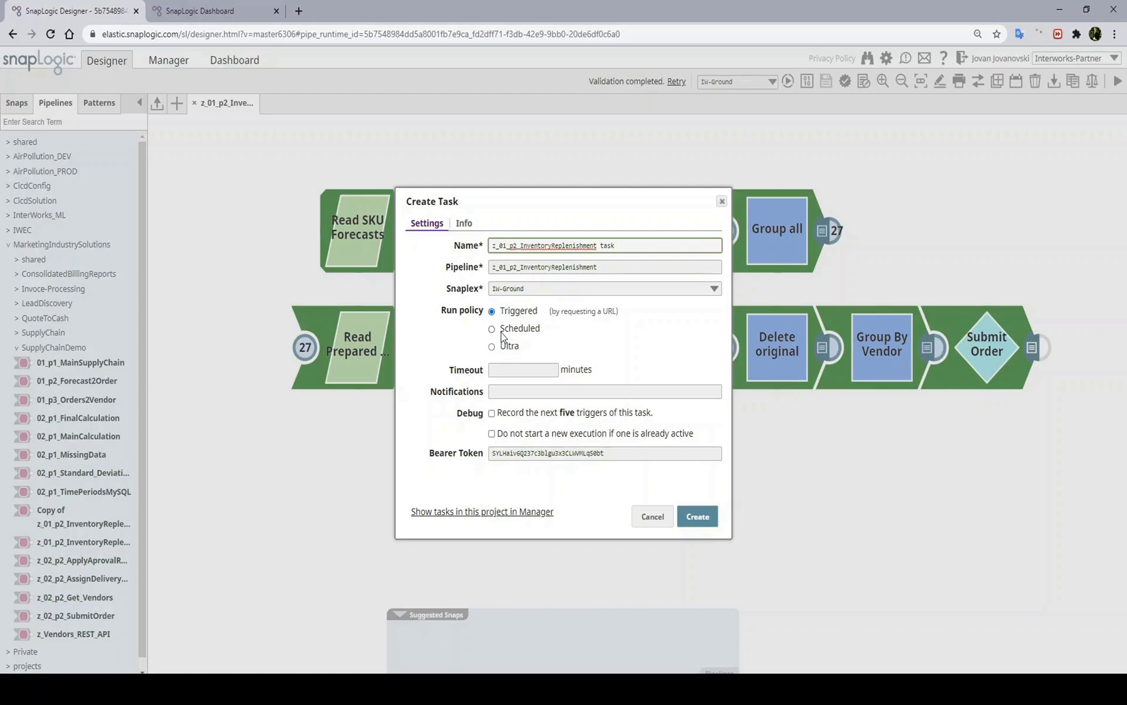
click(493, 329)
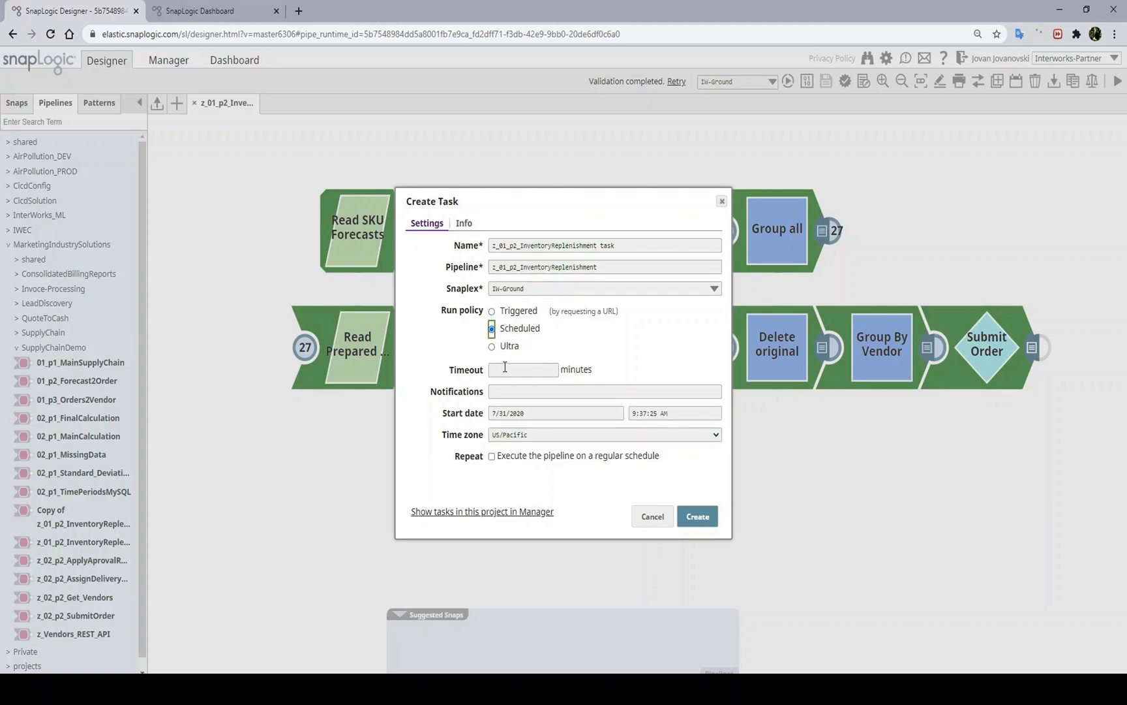
click(491, 456)
scroll(508, 390, down, 2)
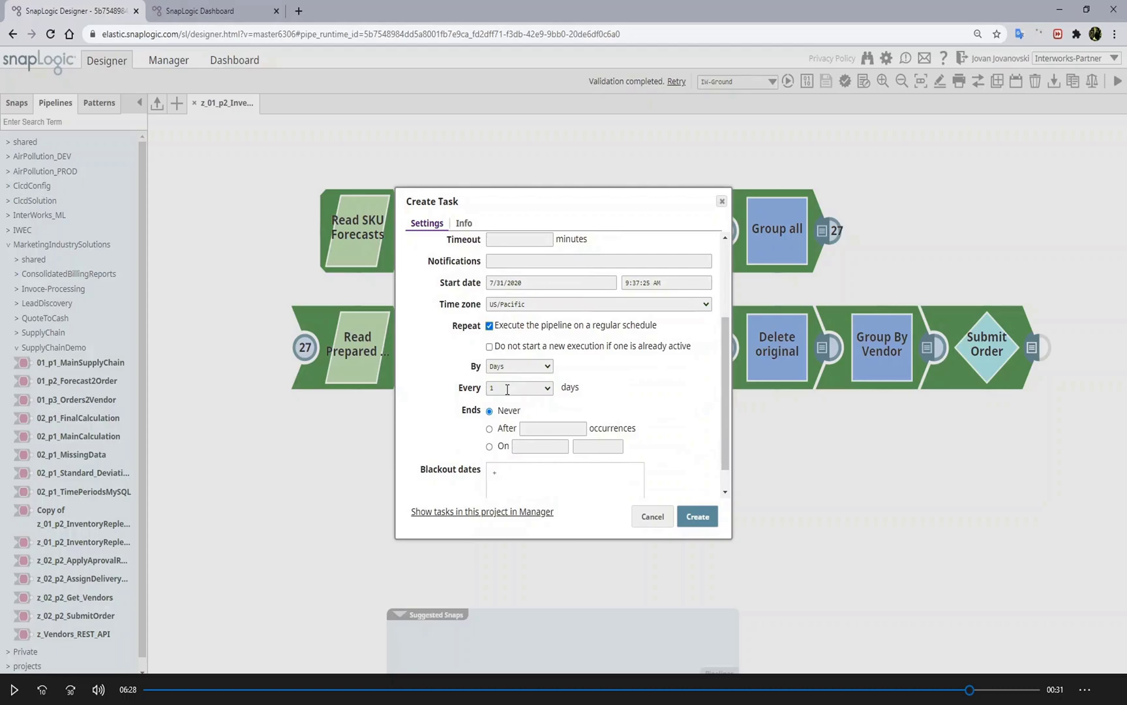
Step: Set the draft task to repeat every 3 months, review its remaining schedule options, and cancel the task creation
scroll(511, 379, down, 1)
click(528, 342)
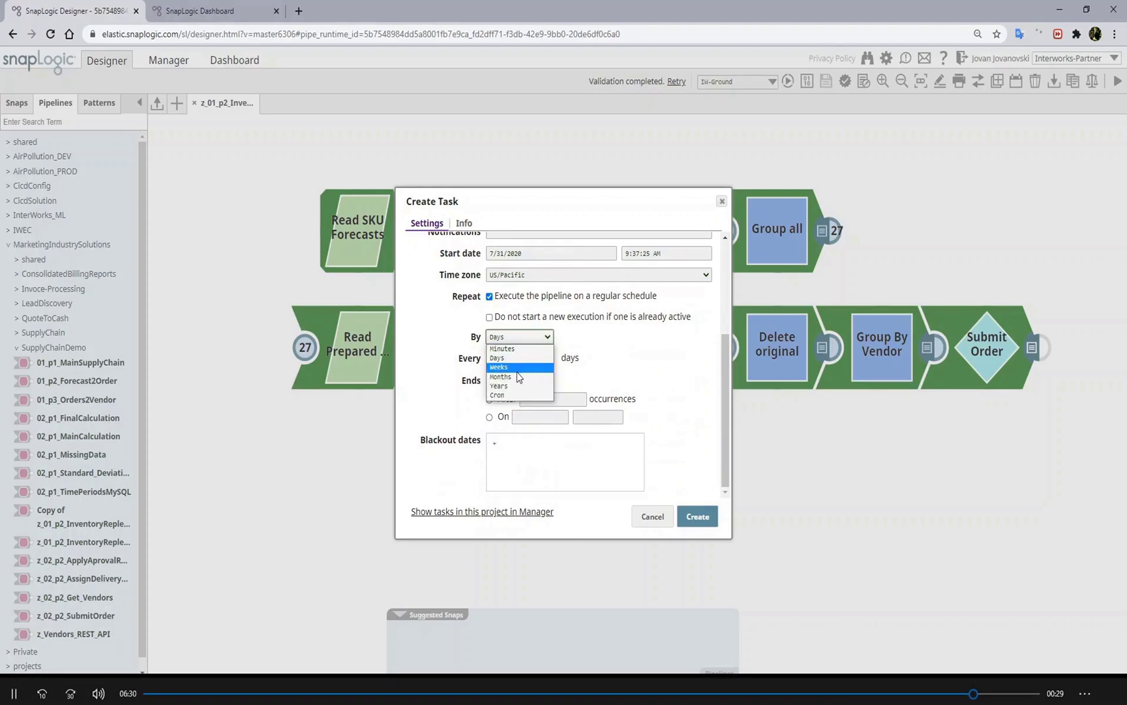
click(516, 374)
click(520, 360)
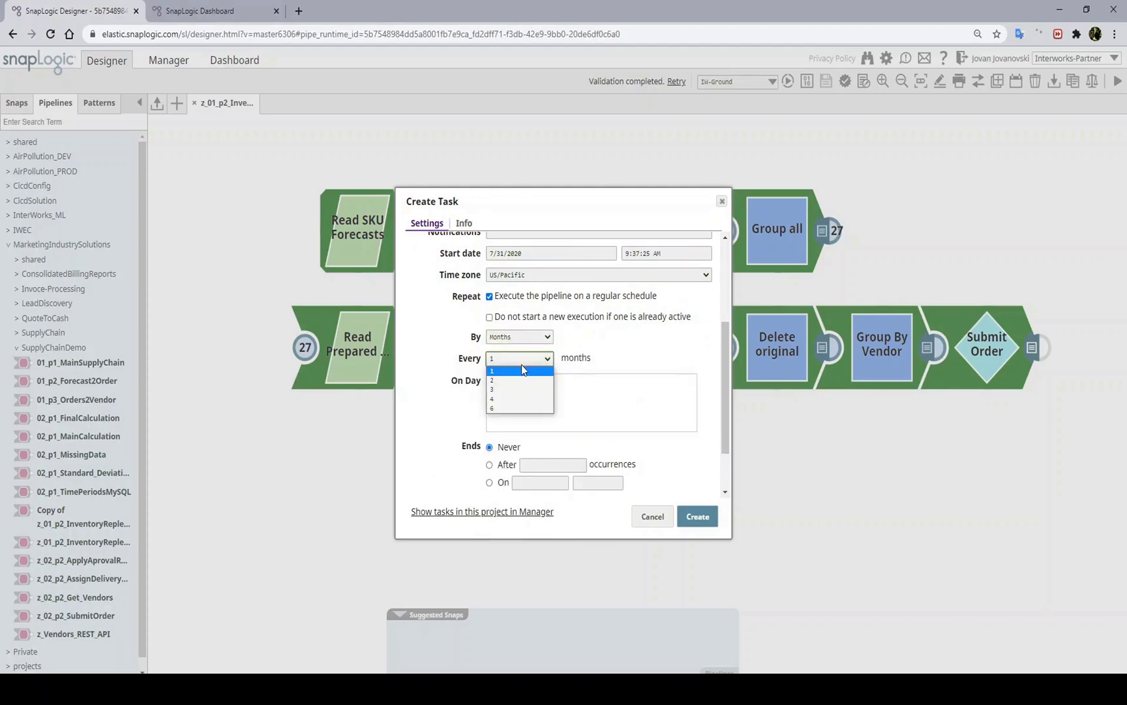
click(517, 390)
scroll(574, 457, down, 1)
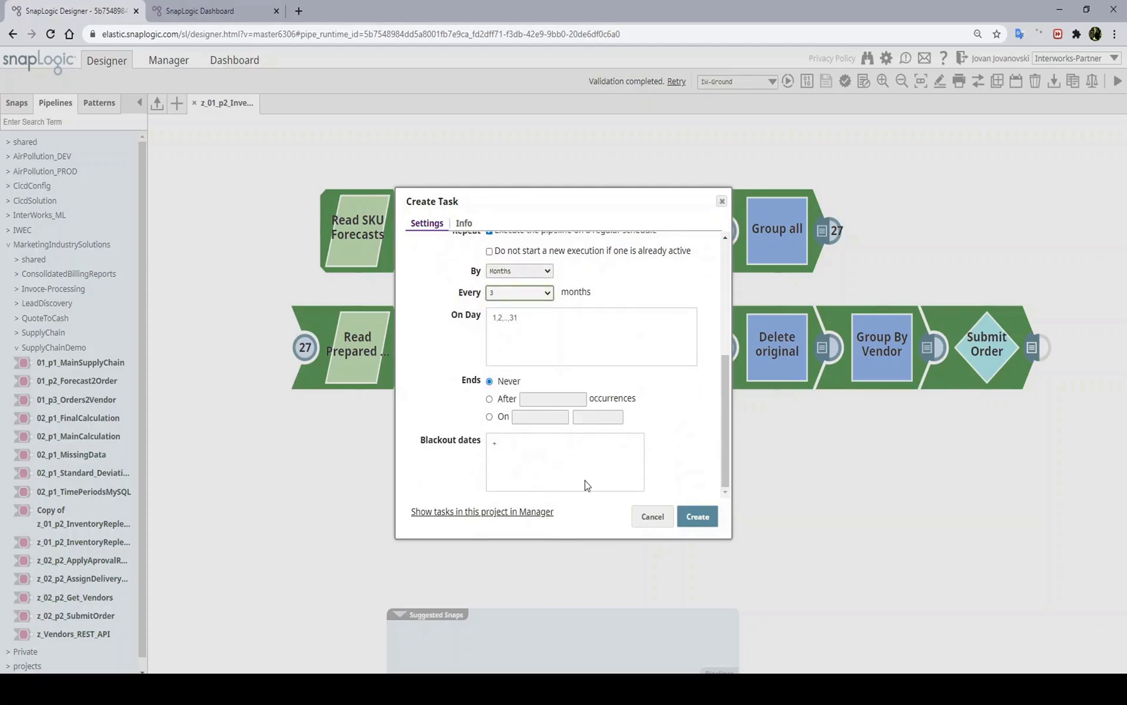
click(649, 518)
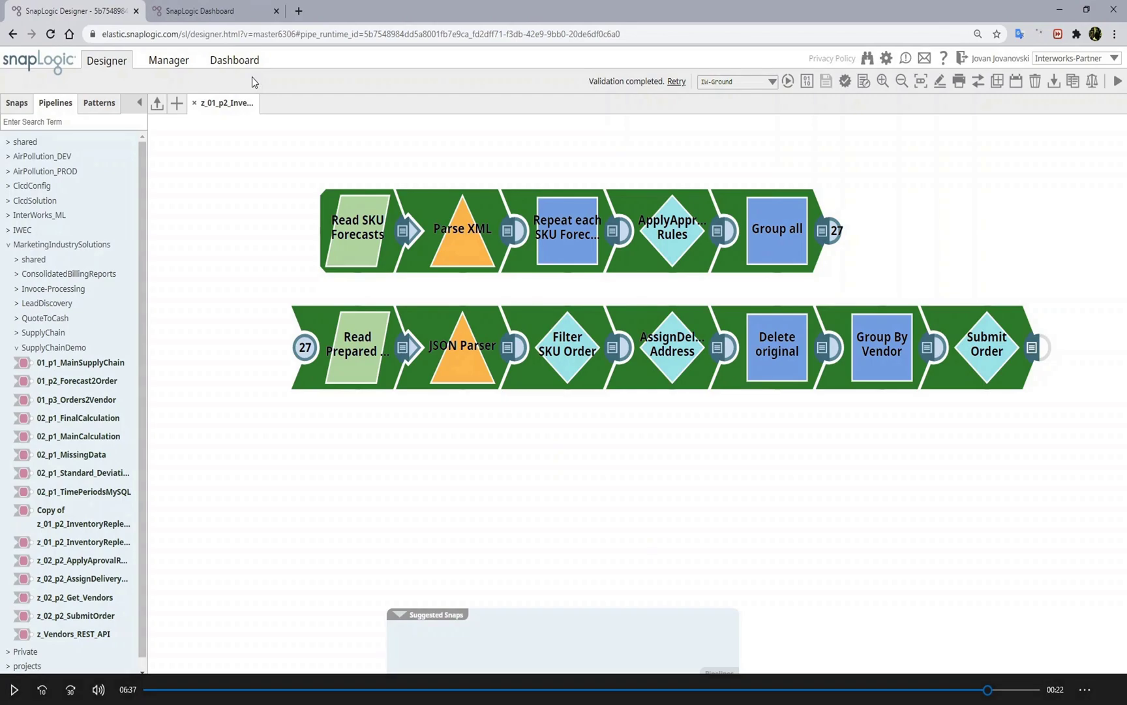
Step: Switch to the Dashboard and examine the pipeline execution history, expanding the z_01_p2_InventoryReplenishment run to its child pipelines
key(space)
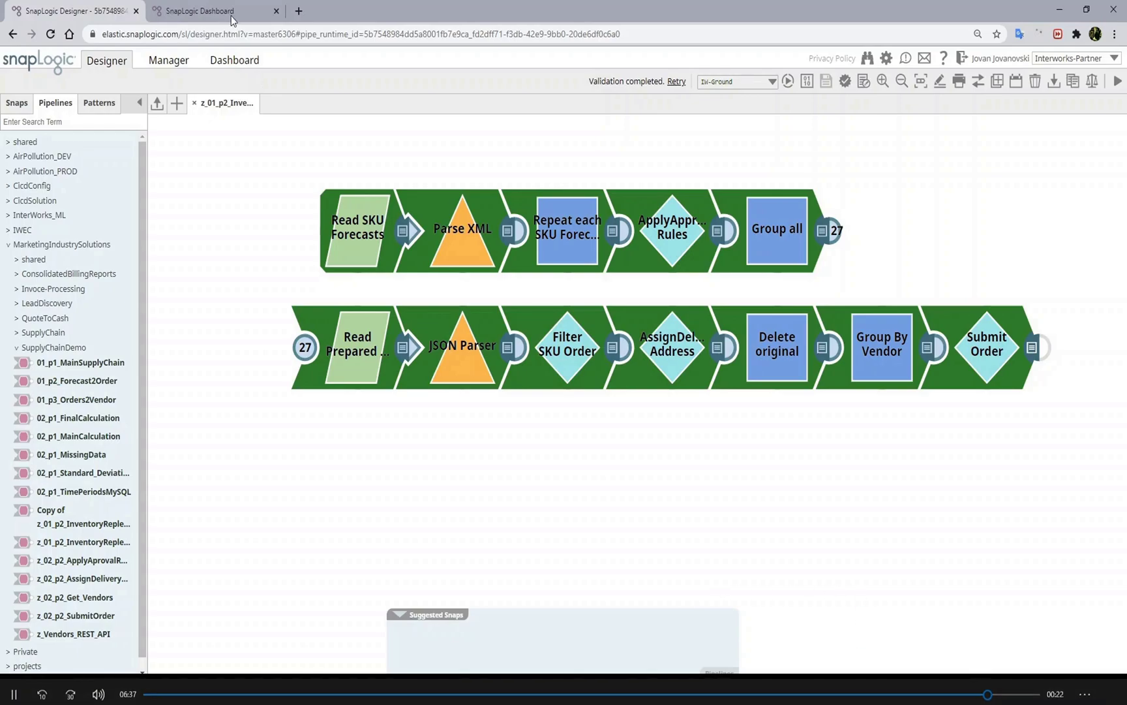
click(232, 13)
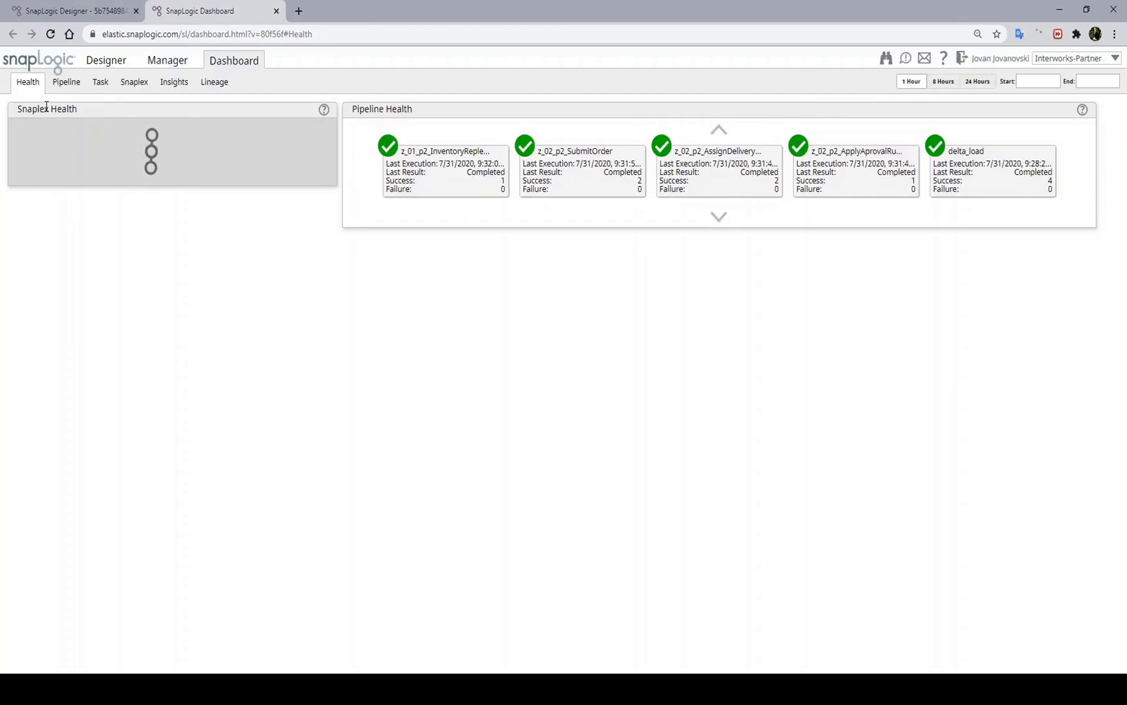
click(68, 85)
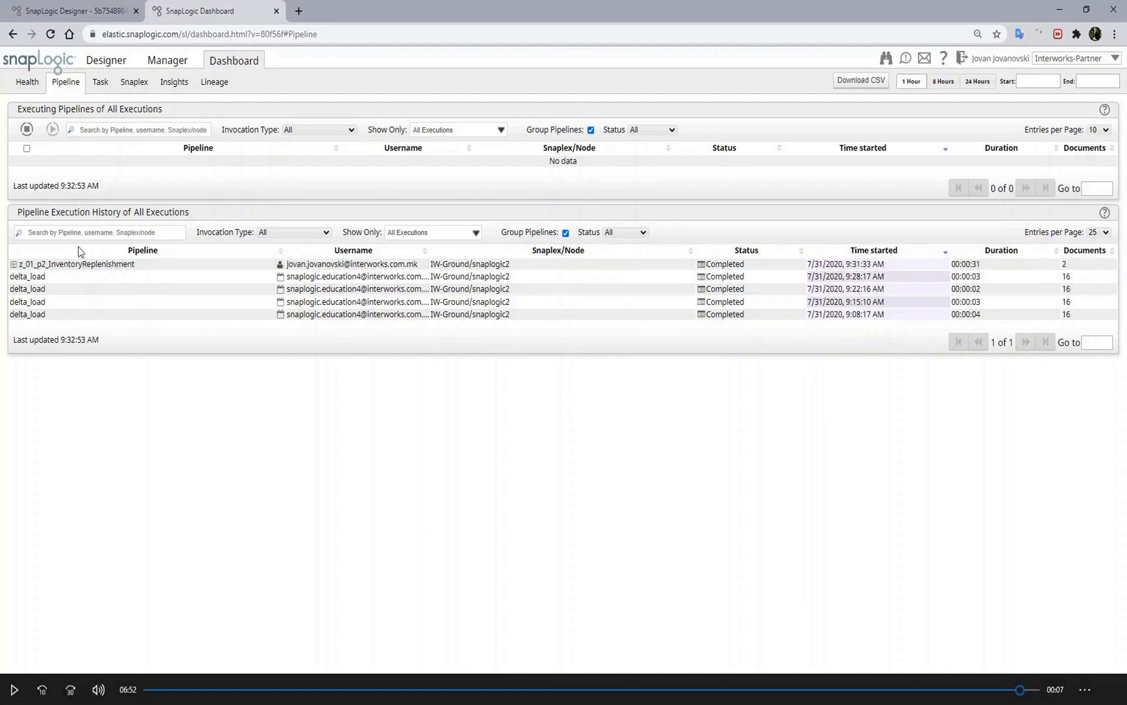
click(13, 264)
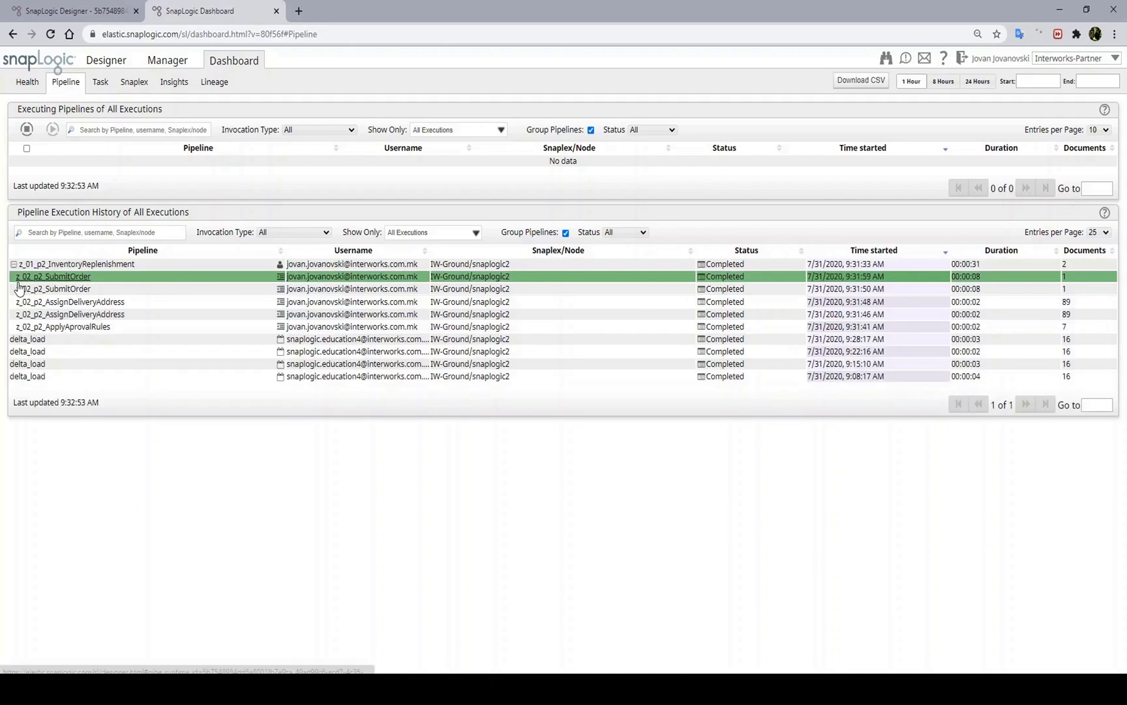